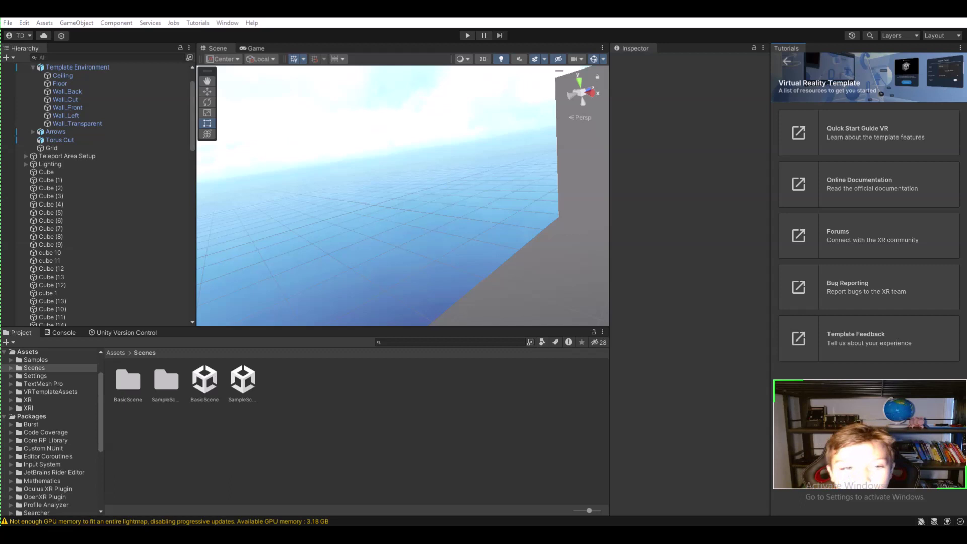
- Move Cube (97) along its X axis toward the large wall, to an X position of about -3.09
right_click_drag(352, 211, 600, 169)
right_click_drag(295, 258, 241, 291)
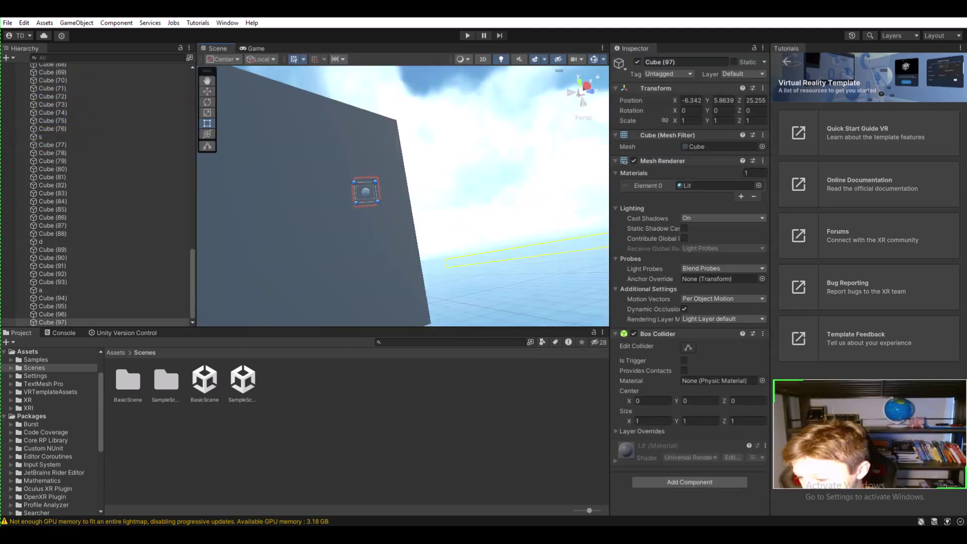
right_click_drag(404, 202, 287, 154)
key("w")
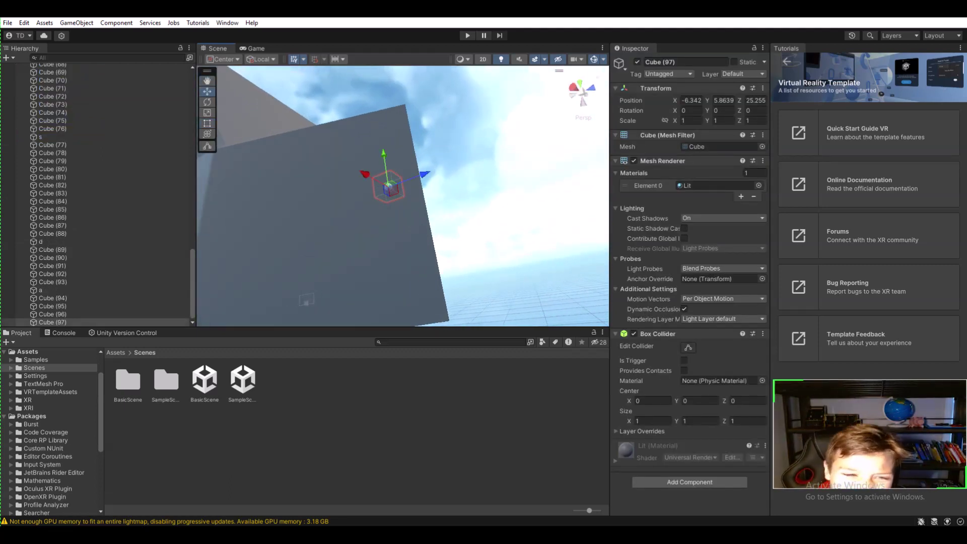
left_click_drag(365, 174, 311, 145)
right_click_drag(311, 145, 275, 231)
key("a")
key("d")
key("w")
key("s")
left_click_drag(370, 120, 375, 110, "alt")
key("w")
mouse_move(383, 192)
right_mouse_down()
mouse_move(401, 171)
mouse_move(387, 174)
right_mouse_up()
left_click_drag(365, 160, 360, 161, "alt")
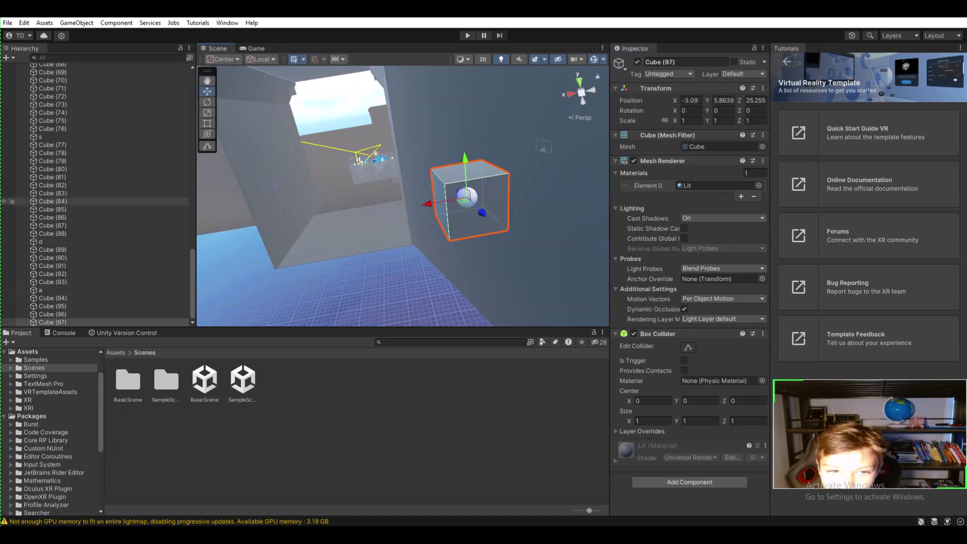
- Flatten Cube (97) to an X scale of about 0.12 and move it along the wall to a Z position of about 21.6
key("t")
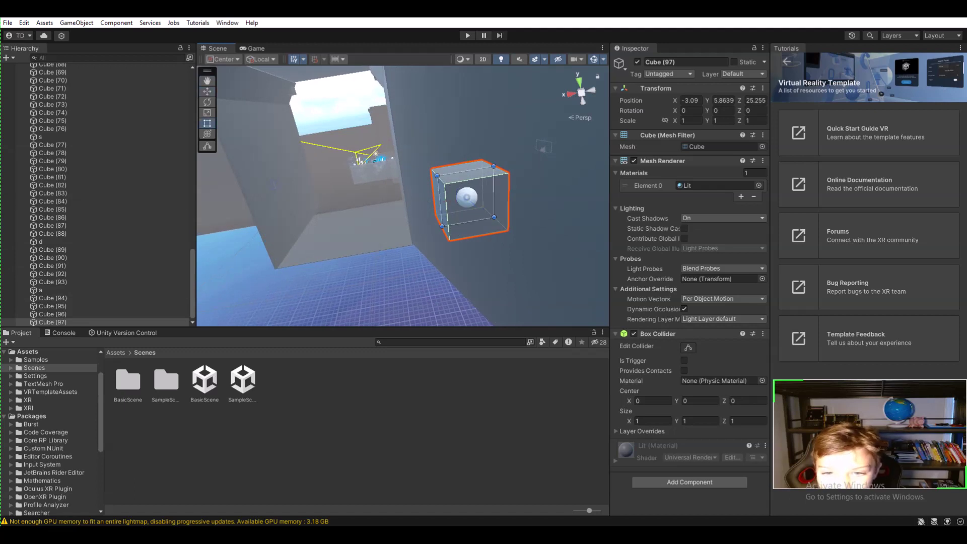
left_click_drag(440, 201, 487, 192)
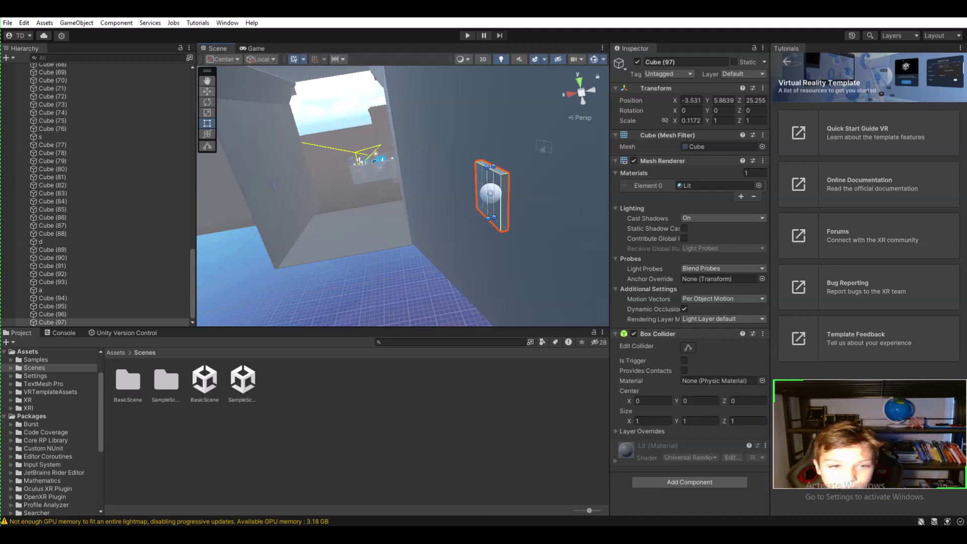
left_click(207, 91)
right_click_drag(403, 197, 496, 195)
left_click_drag(559, 206, 400, 171)
- Rotate the flattened Cube (97) freely to about -13.3, -19.4 and -29.7 degrees on X, Y and Z
right_click_drag(397, 142, 506, 143)
right_click_drag(328, 192, 222, 171)
left_click(207, 102)
right_click_drag(353, 191, 248, 235)
left_click_drag(231, 207, 260, 247)
right_click_drag(260, 247, 330, 235)
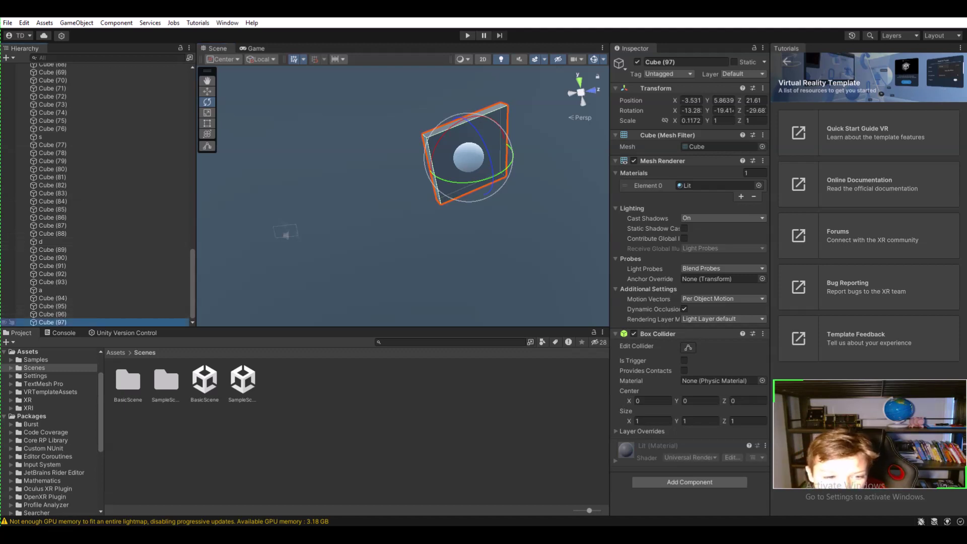
- Delete the tilted Cube (97) and add a new 3D cube to the scene
right_click(90, 322)
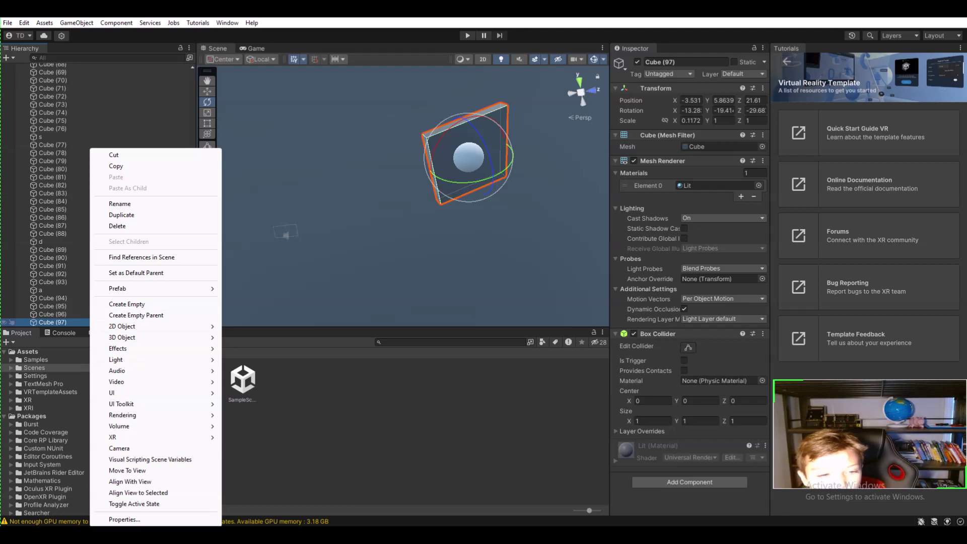
left_click(118, 226)
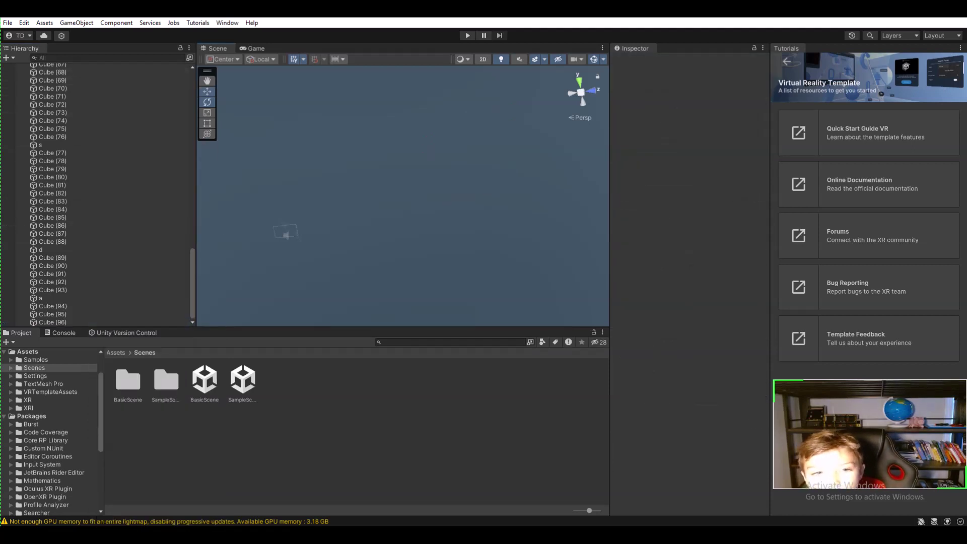
left_click(77, 23)
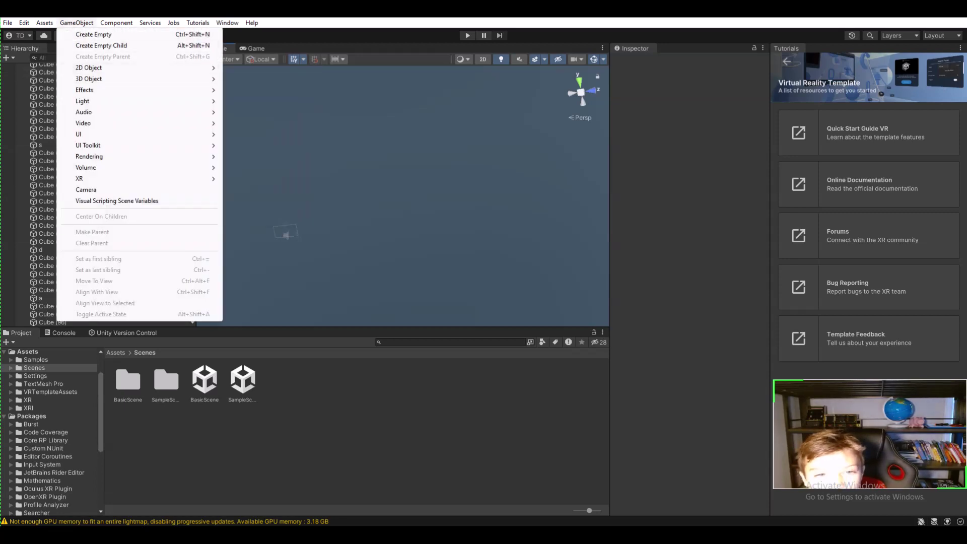
mouse_move(101, 78)
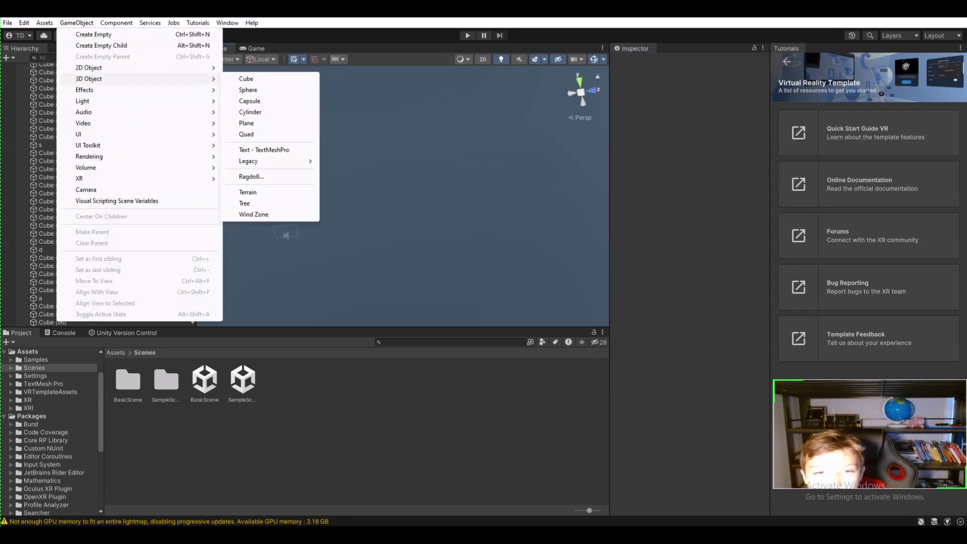
left_click(247, 79)
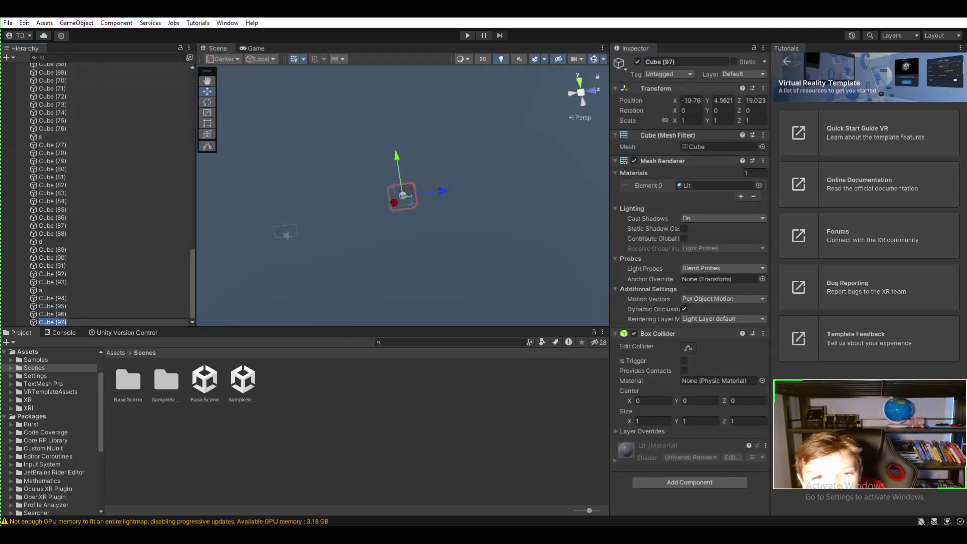
- Add three more 3D cubes to the scene at the same position
left_click(77, 23)
mouse_move(151, 79)
left_click(247, 80)
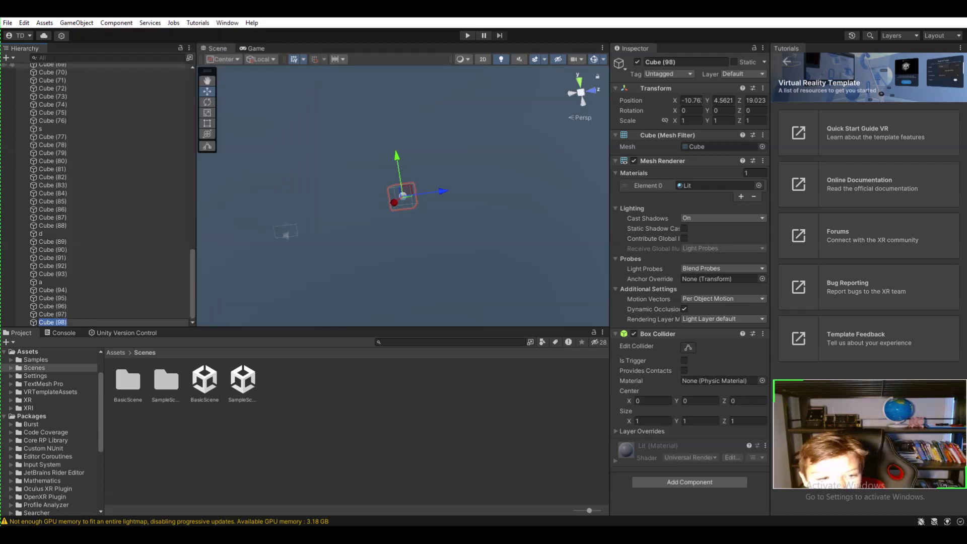
left_click(77, 22)
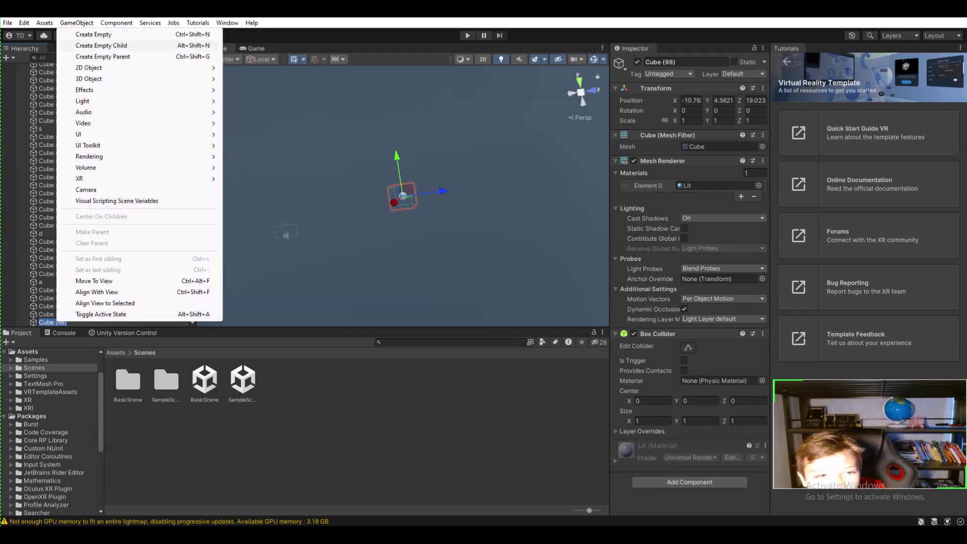
mouse_move(146, 78)
left_click(246, 79)
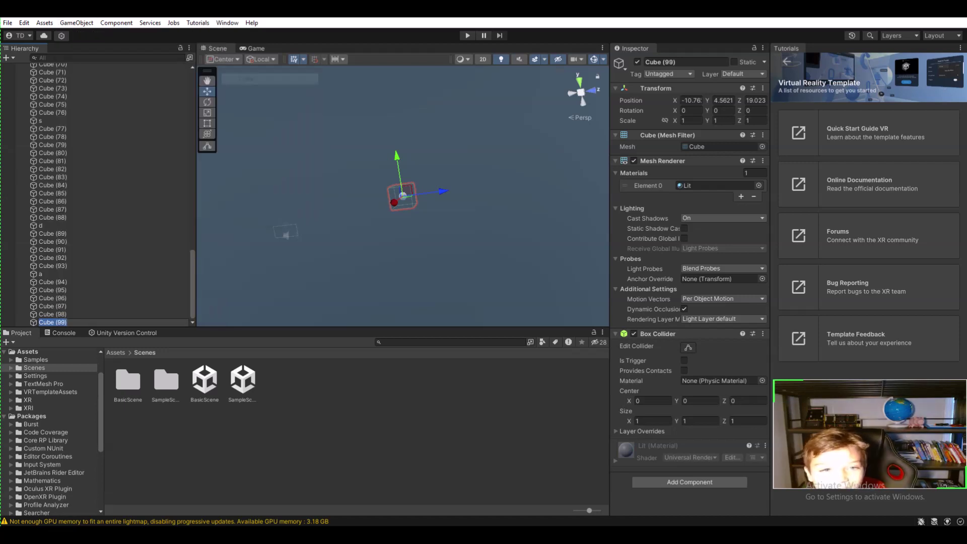
left_click(77, 23)
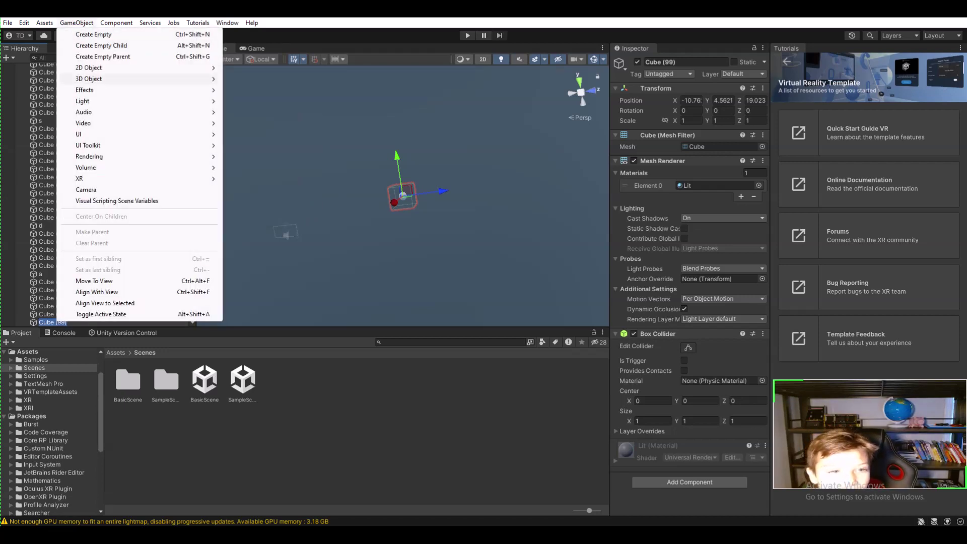
mouse_move(146, 78)
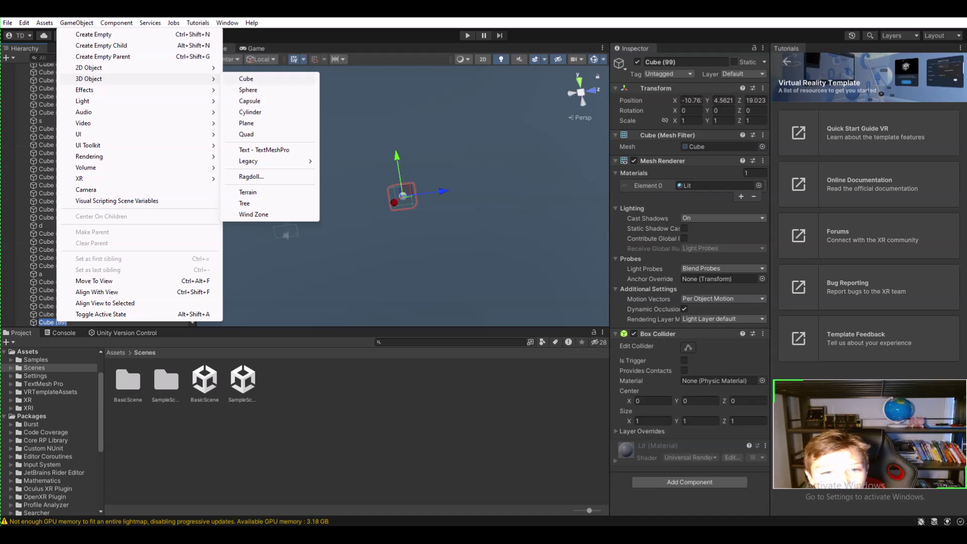
left_click(246, 78)
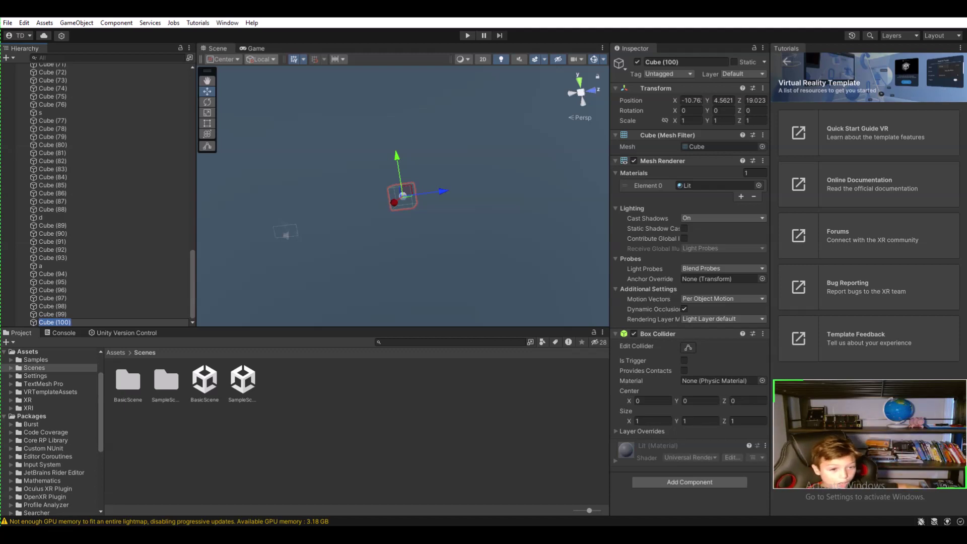
- Delete the three extra cubes, Cube (98), Cube (99) and Cube (100), from the scene
right_click(64, 305)
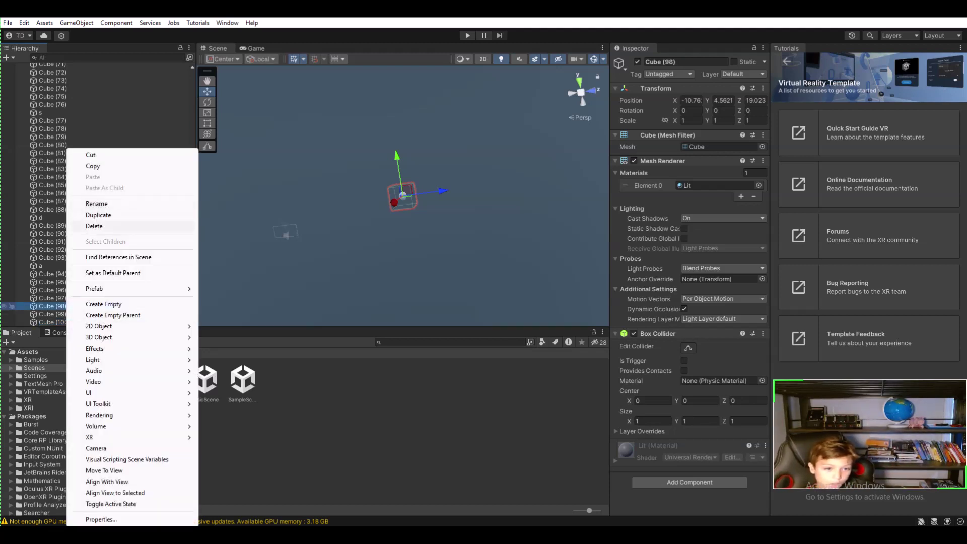
left_click(94, 225)
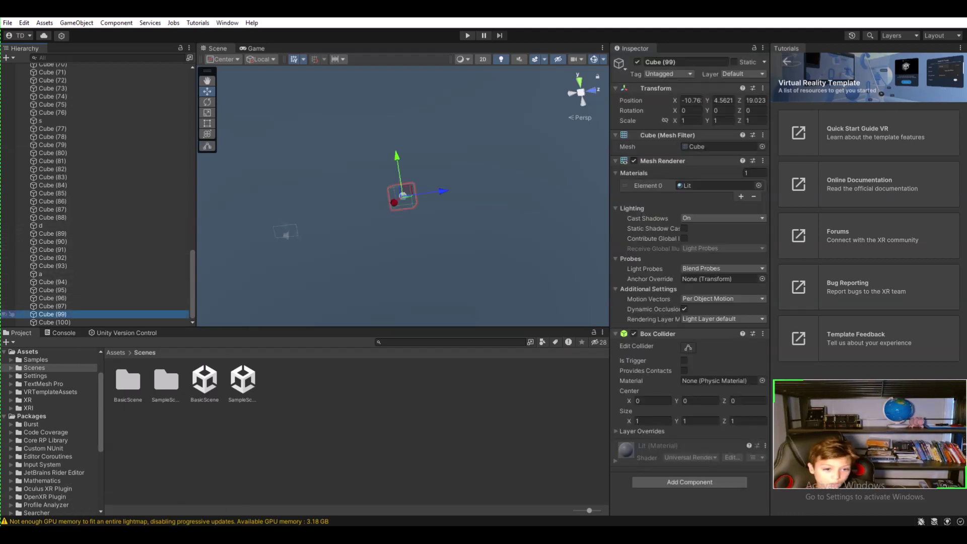
right_click(87, 314)
left_click(115, 226)
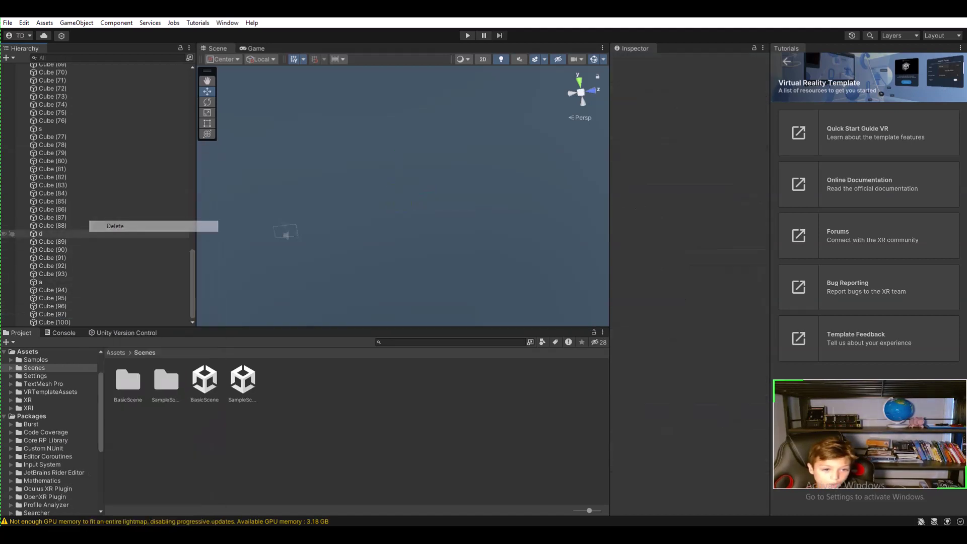
right_click(89, 322)
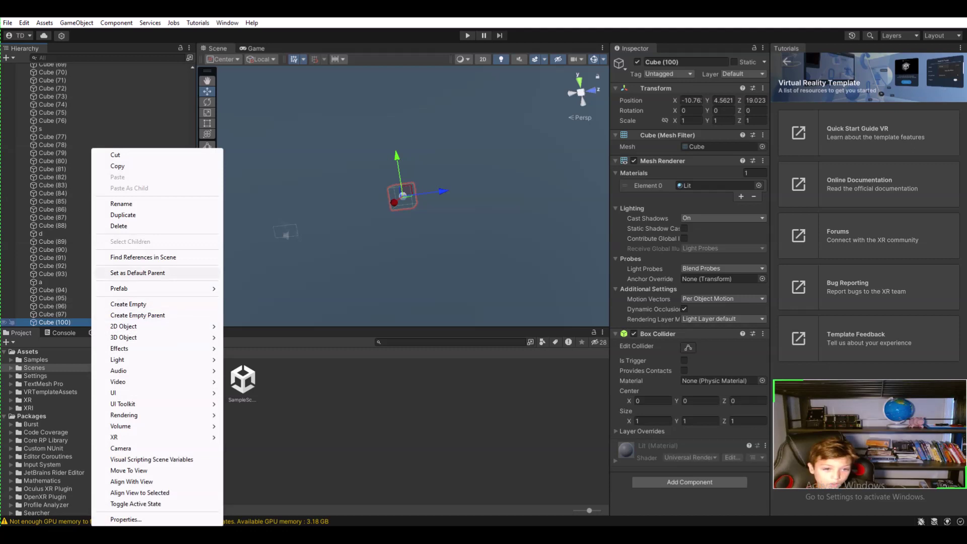
left_click(116, 226)
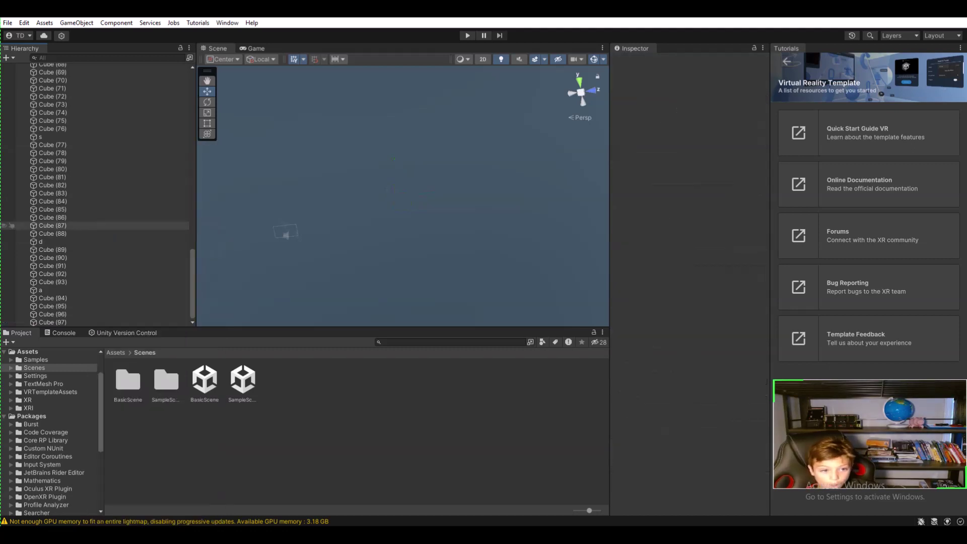
- Select the remaining Cube (97) and move it along X through the wall to an X position of about -2.2
right_click_drag(398, 197, 234, 204)
key("w")
right_click_drag(338, 204, 328, 204)
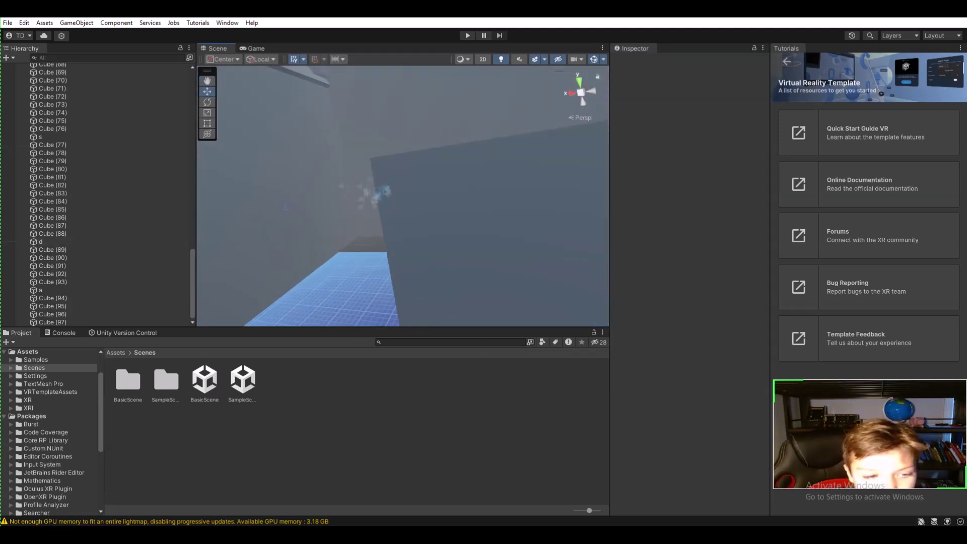
left_click_drag(390, 198, 179, 233)
left_click(434, 214)
right_click_drag(373, 204, 209, 206)
left_click_drag(475, 244, 215, 324)
key("a")
right_click_drag(303, 221, 338, 224)
key("s")
left_click_drag(437, 254, 271, 327)
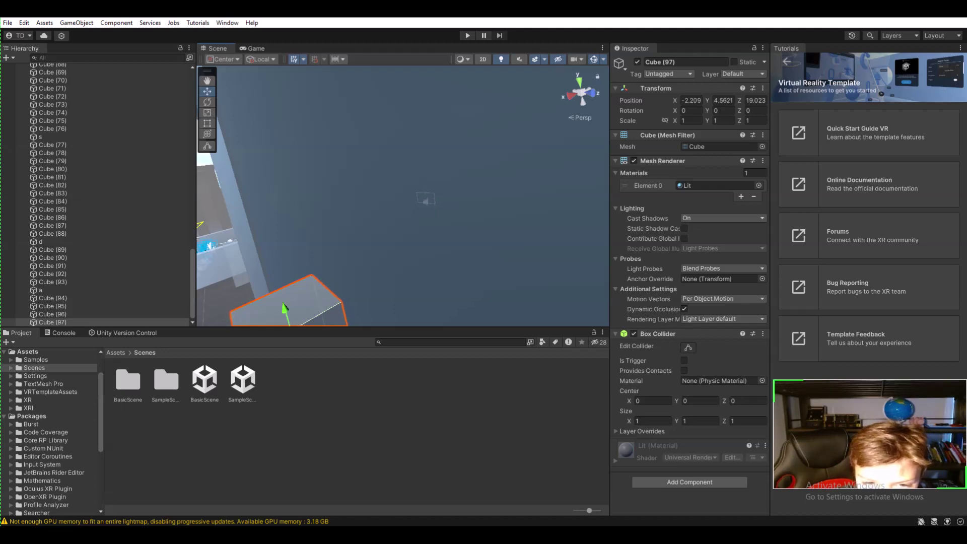
right_click_drag(302, 262, 292, 310)
key("w")
key("s")
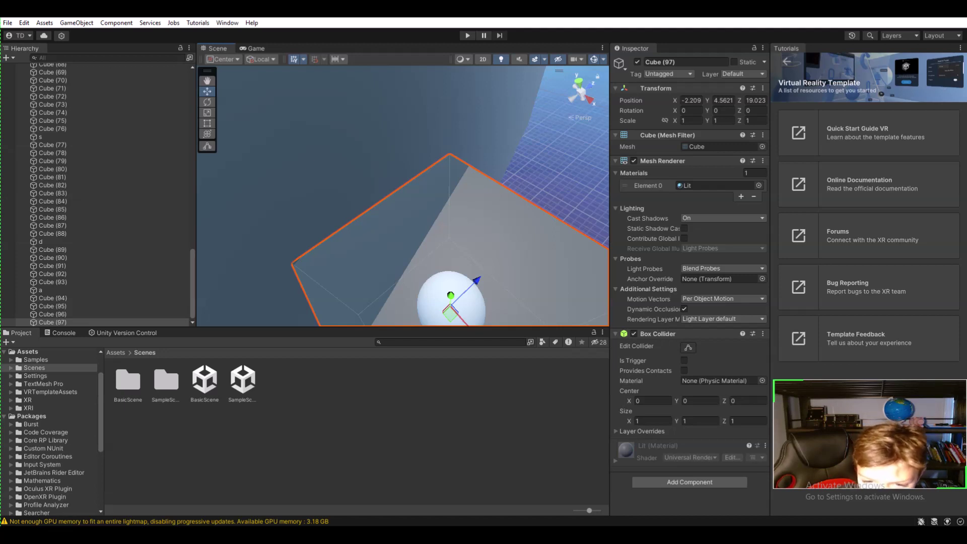
left_click_drag(463, 320, 466, 324)
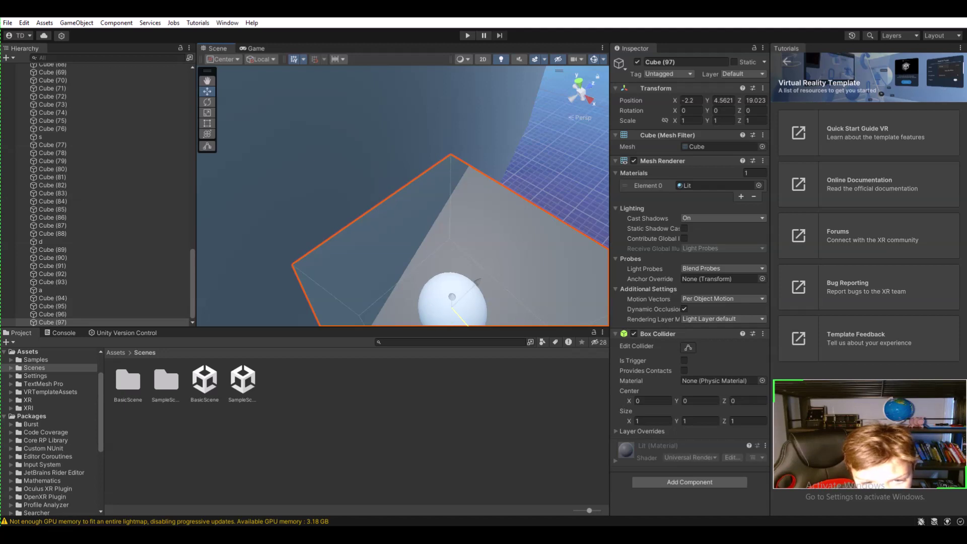
- Rotate Cube (97) about -21.7 degrees around Y and shift it along its local X axis to about X -2.31, Z 18.98
right_click_drag(403, 202, 267, 187)
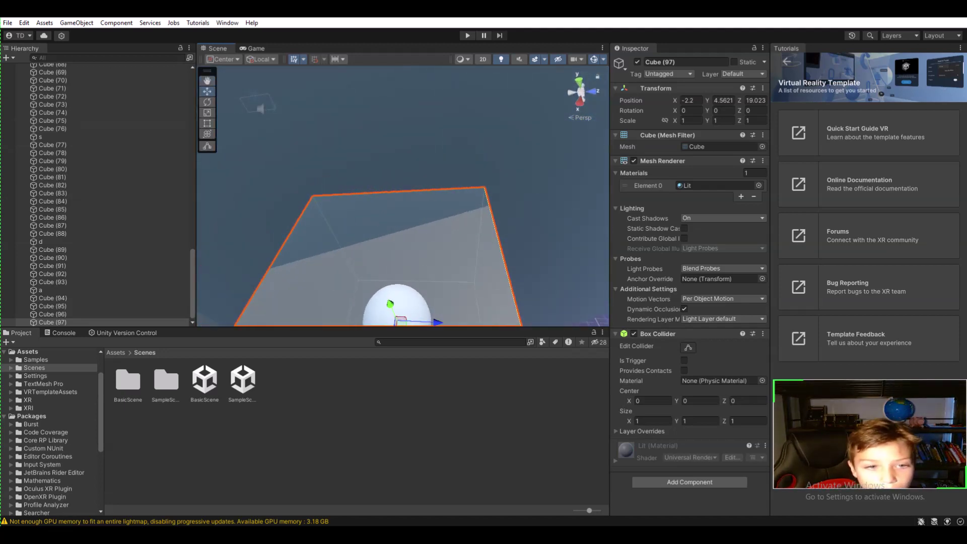
left_click(207, 102)
right_click_drag(313, 177, 378, 232)
left_click_drag(306, 190, 316, 167)
right_click_drag(317, 171, 527, 175)
key("a")
key("d")
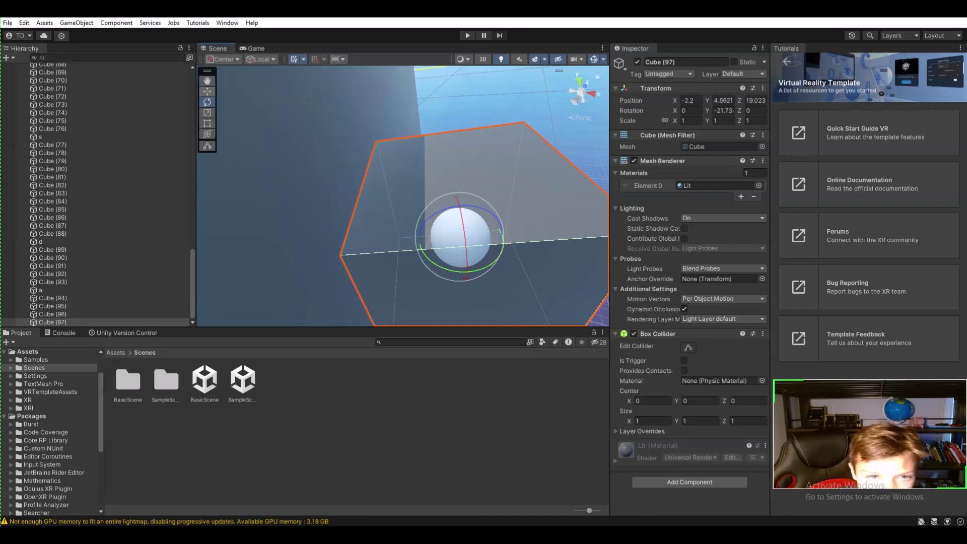
right_click_drag(403, 197, 441, 222)
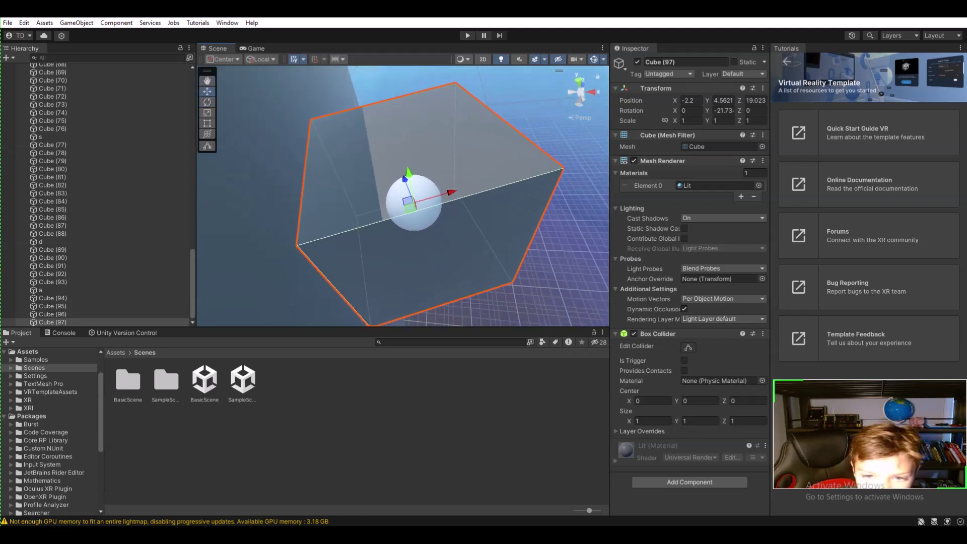
left_click_drag(452, 192, 436, 197)
- Flatten Cube (97) with the Rect tool into a thin panel with an X scale of about 0.17
right_click_drag(435, 197, 108, 129)
key("a")
key("d")
key("a")
key("d")
key("a")
key("d")
key("d")
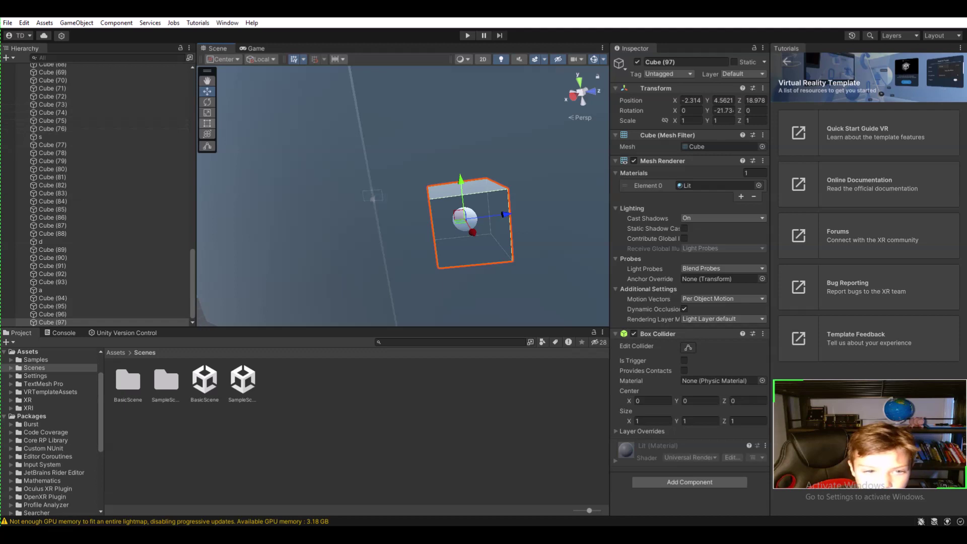
right_click_drag(403, 196, 554, 194)
key("a")
left_click_drag(510, 209, 467, 208)
key("d")
right_click_drag(467, 208, 335, 199)
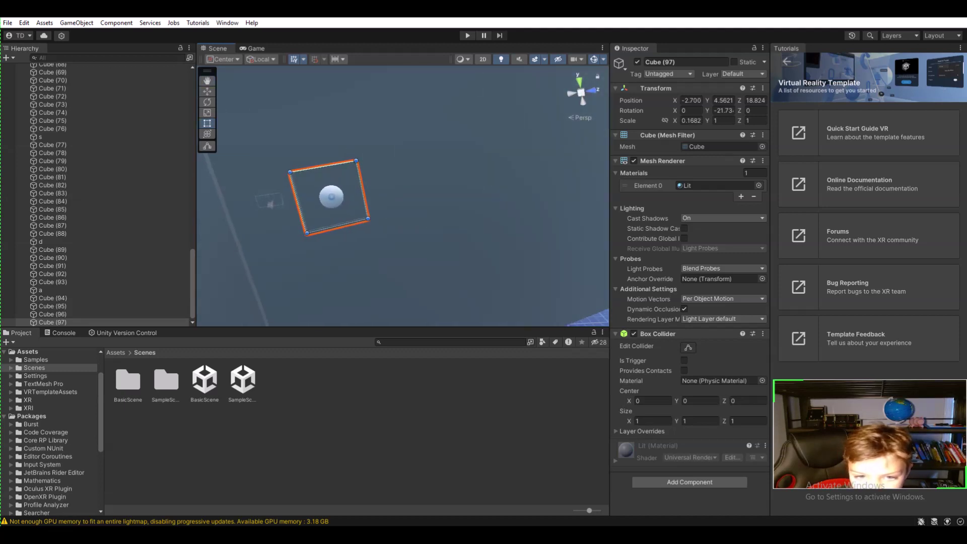
- Widen the thin panel along the wall and raise its upper edge to a Y scale of about 2.1
left_click_drag(362, 191, 485, 164)
left_click_drag(395, 153, 386, 83)
right_click_drag(385, 101, 340, 86)
key("d")
key("a")
key("a")
key("s")
- Stretch the panel further along the wall to a Z scale of about 7.5
left_click_drag(413, 188, 602, 149)
key("d")
right_click_drag(602, 149, 525, 152)
key("w")
key("d")
key("a")
left_click_drag(471, 161, 589, 169)
- Extend the panel to the wall's outer edge, fine-tuning its Z scale to about 9.38
right_click_drag(590, 169, 669, 184)
key("a")
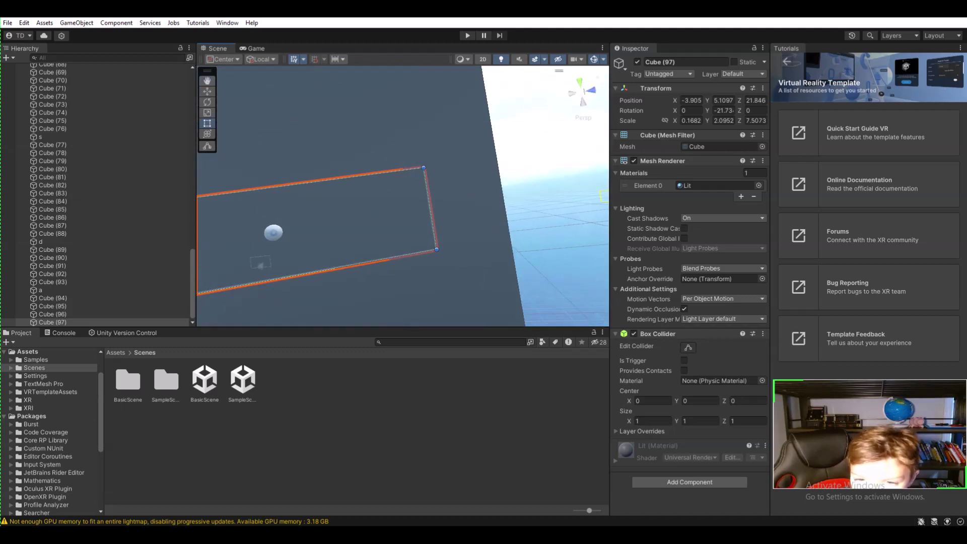
left_click_drag(434, 208, 480, 201)
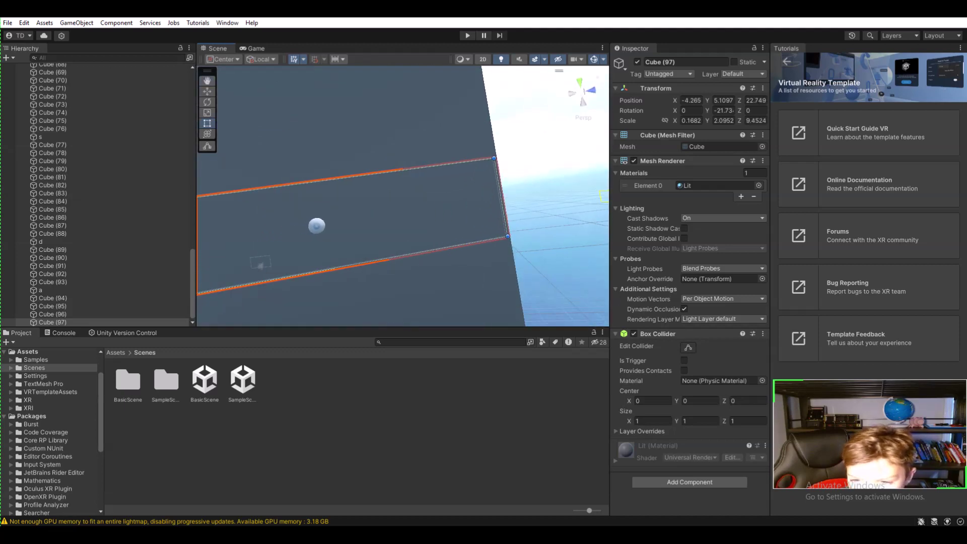
key("d")
right_click_drag(501, 197, 424, 205)
key("w")
key("a")
key("d")
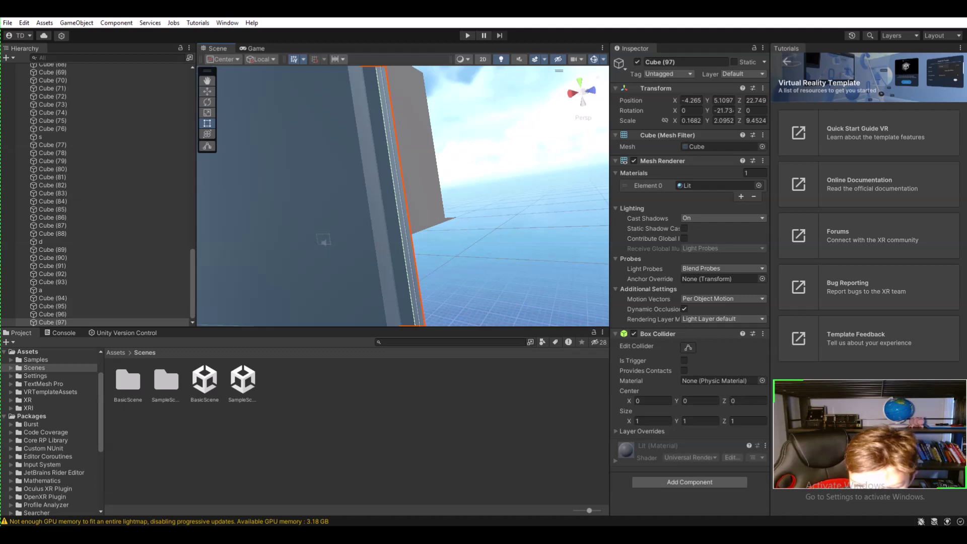
left_click_drag(406, 201, 388, 203)
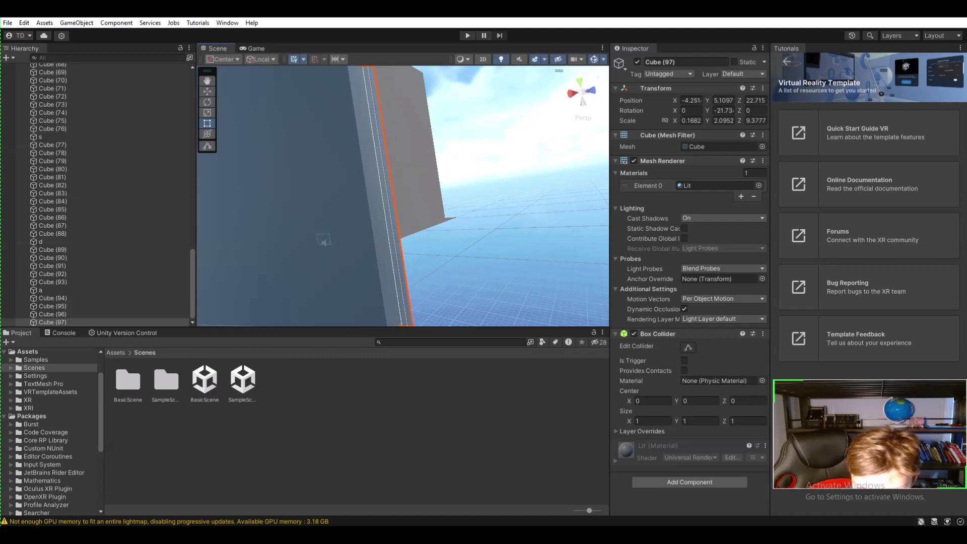
- Raise the upper edge of the thin panel toward the wall's top, giving a Y scale of about 5.45
key("a")
right_click_drag(394, 203, 298, 208)
key("s")
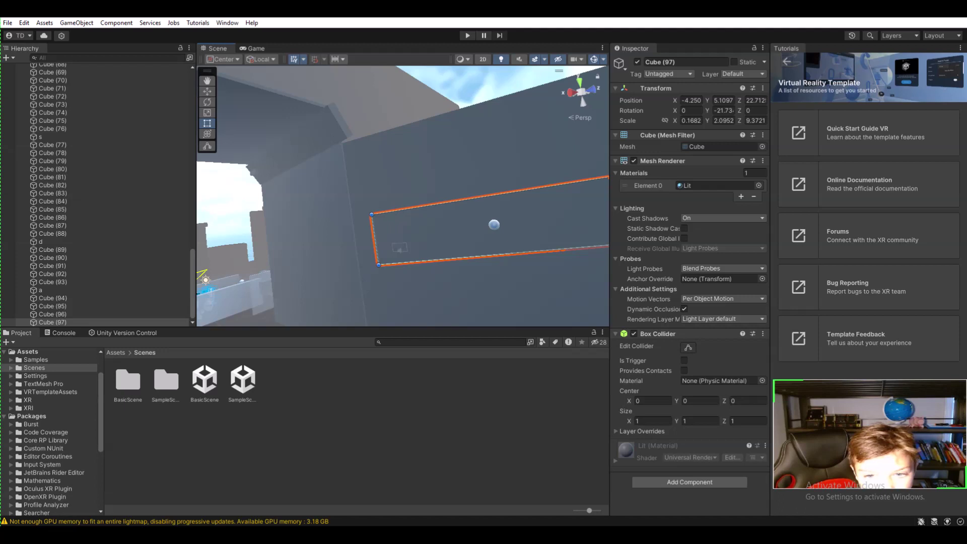
left_click_drag(429, 206, 425, 121)
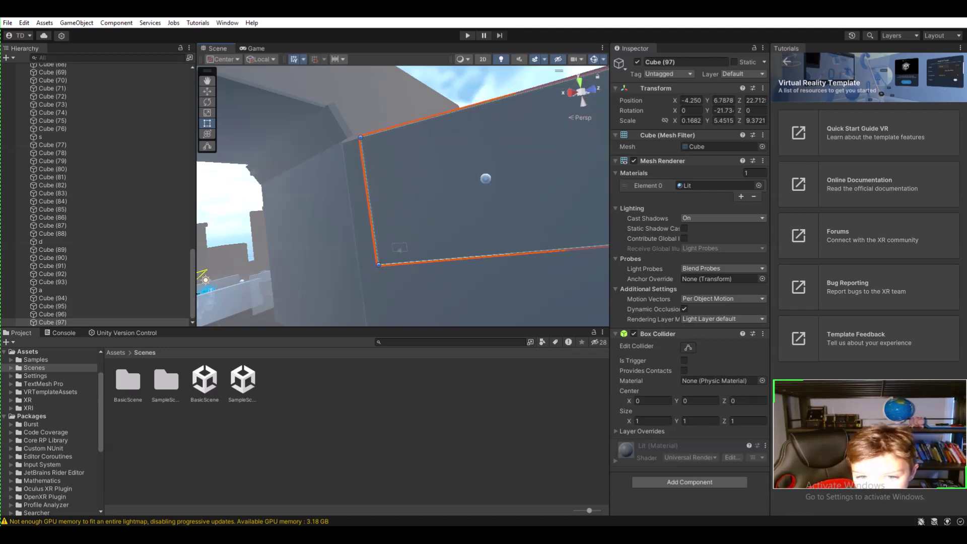
- Extend the panel's inner side edge along the wall to a Z scale of about 10.33
right_click_drag(424, 151, 449, 153)
key("a")
key("w")
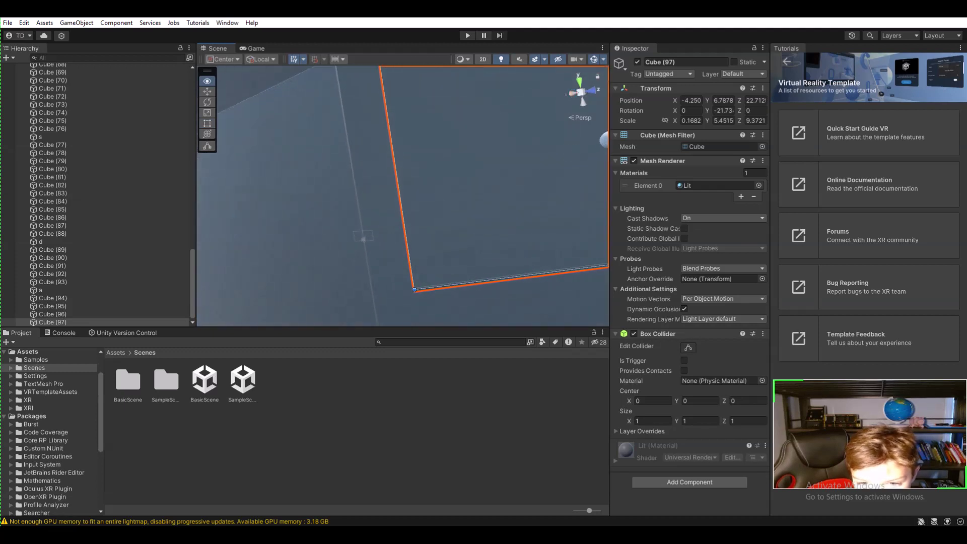
left_click_drag(401, 202, 358, 204)
- Lower the panel's bottom edge to a Y scale of about 9.57 and stretch its Z scale to about 10.46
right_click_drag(359, 204, 445, 216)
key("d")
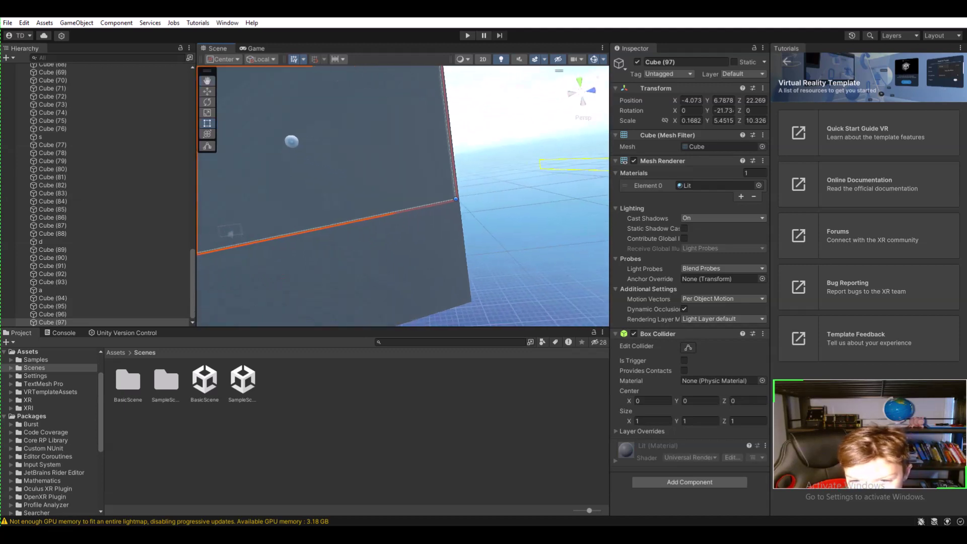
left_click_drag(448, 196, 465, 294)
right_click_drag(466, 298, 435, 245)
key("s")
mouse_move(426, 196)
left_mouse_down()
mouse_move(425, 186)
mouse_move(426, 197)
left_mouse_up()
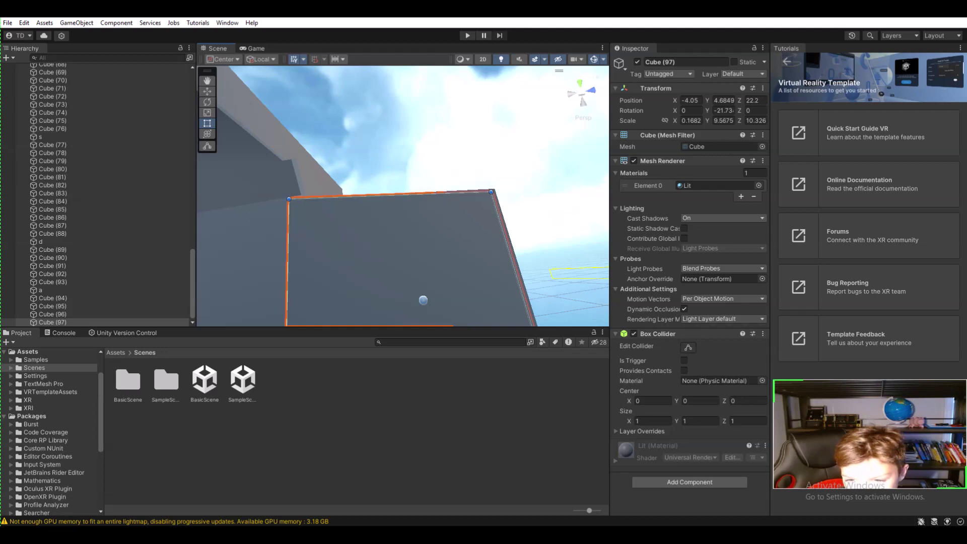
right_click_drag(426, 197, 354, 226)
key("s")
key("a")
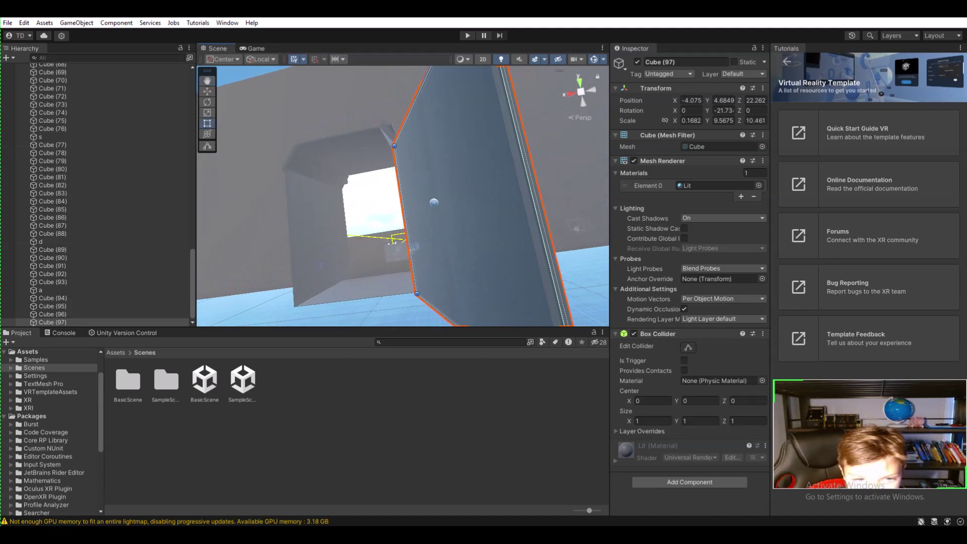
- Move the panel away from the wall to about X 2.85, Z 25.02
left_click_drag(396, 207, 247, 223)
key("a")
right_click_drag(247, 223, 366, 231)
left_click_drag(478, 177, 526, 207)
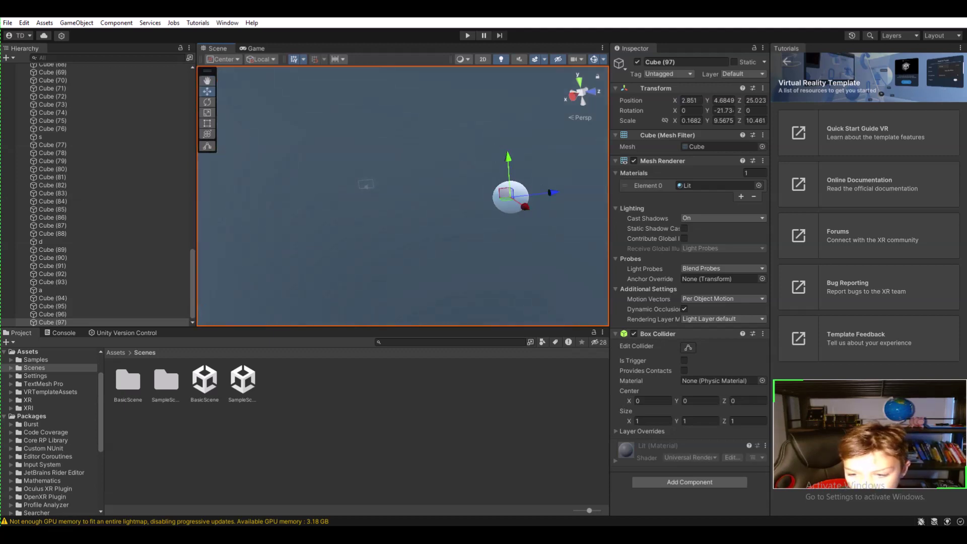
key("f")
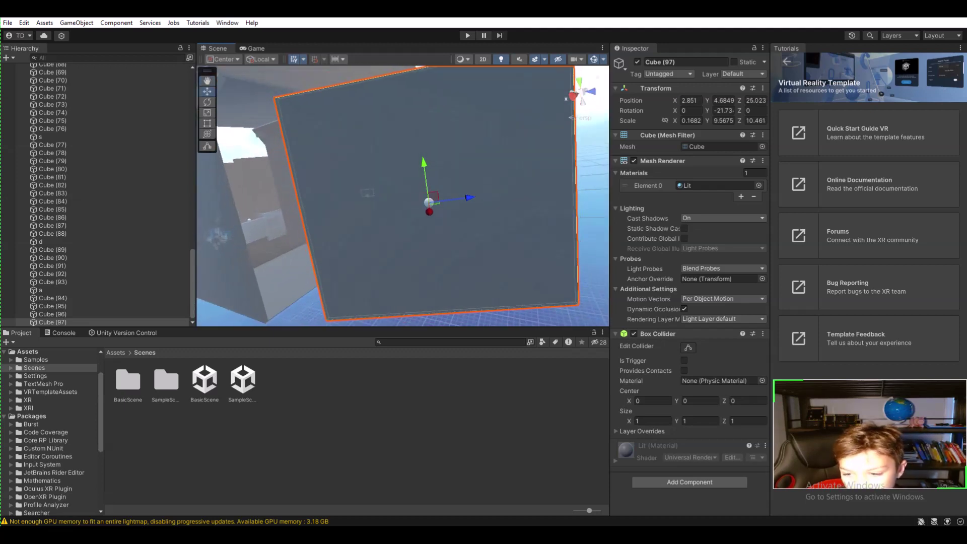
left_click(690, 482)
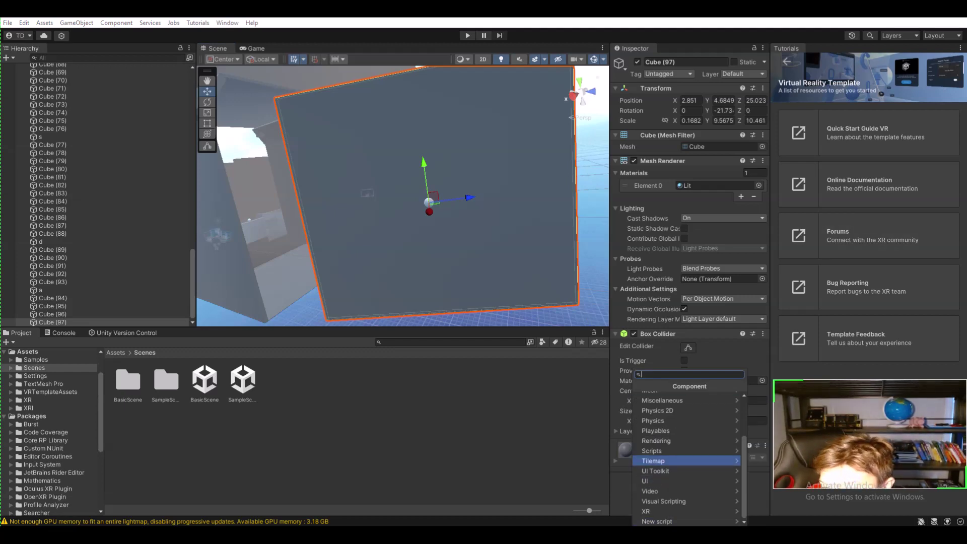
key("Return")
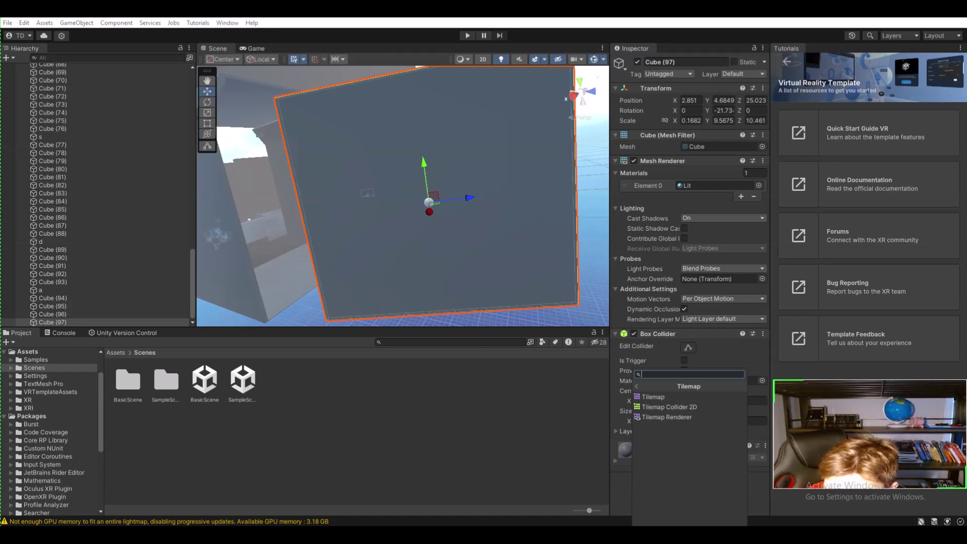
right_click_drag(403, 202, 552, 104)
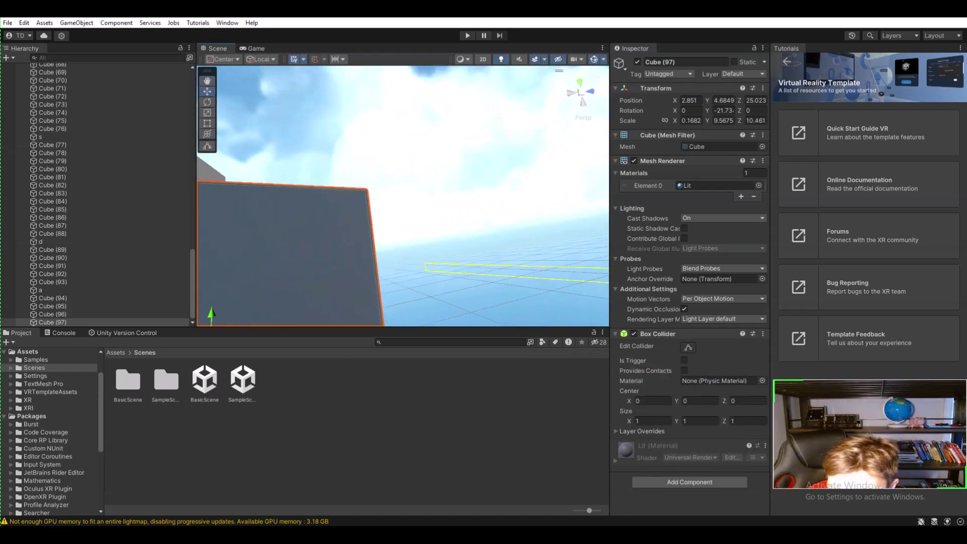
- Slide Cube (97) along its local Z axis to about X 3.97, Z 22.21
left_click(494, 146)
right_click_drag(494, 146, 348, 206)
right_click_drag(429, 211, 396, 154)
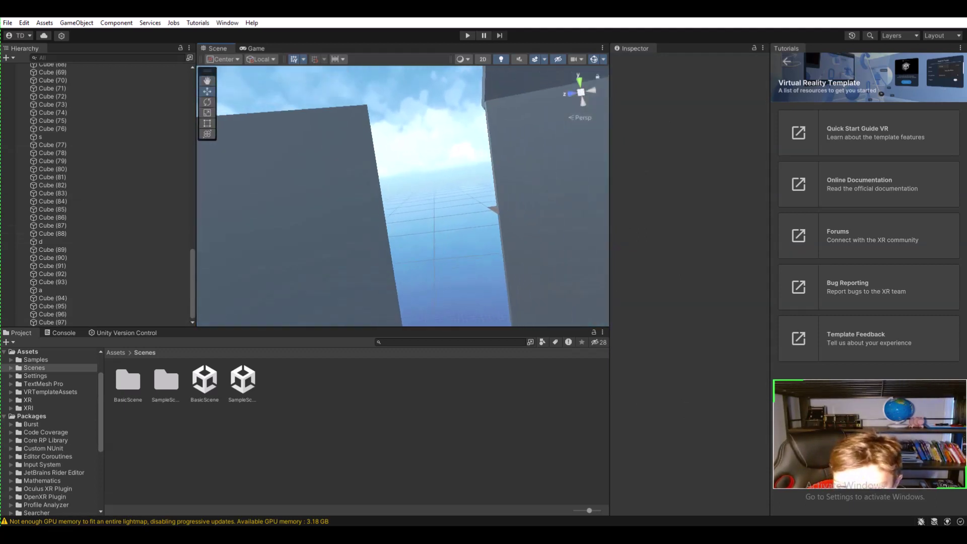
left_click(333, 202)
right_click_drag(333, 202, 277, 209)
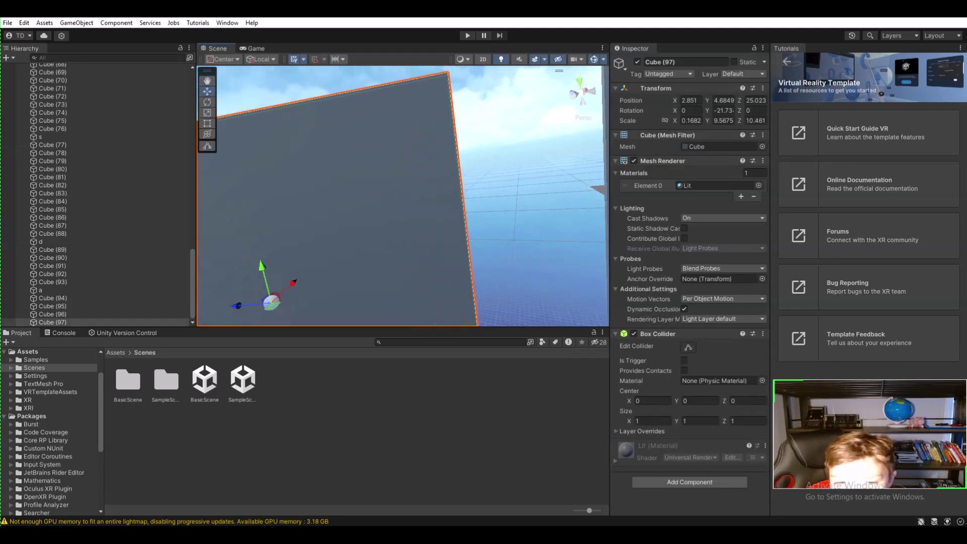
left_click_drag(236, 306, 345, 296)
right_click_drag(346, 296, 229, 267)
key("s")
right_click_drag(451, 200, 372, 244)
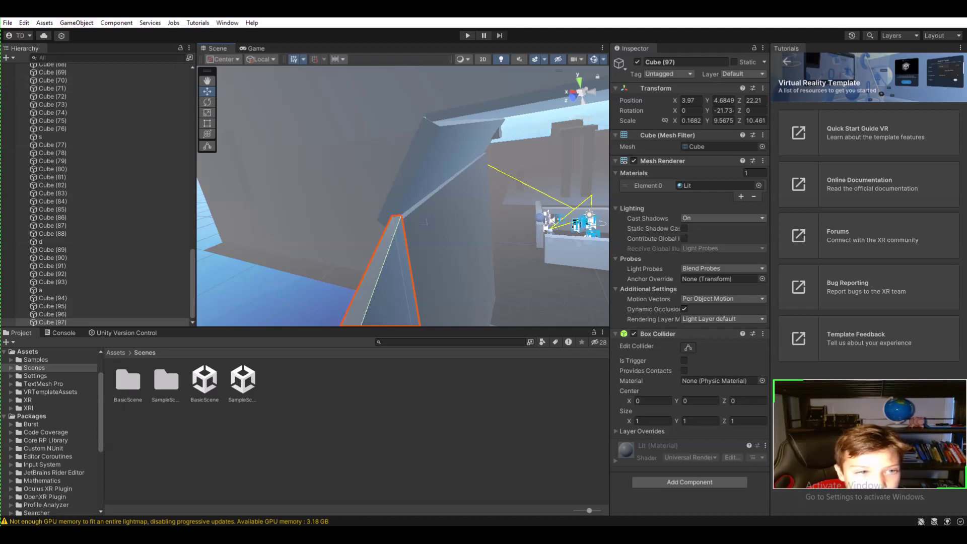
- Add a new 3D cube to the scene beside the angled panels
left_click(76, 23)
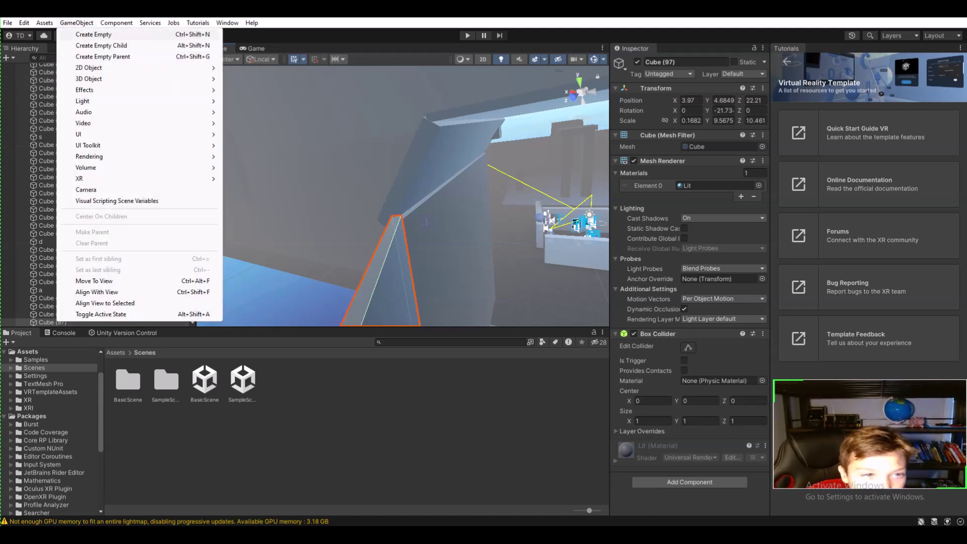
left_click(323, 201)
right_click_drag(322, 201, 204, 195)
left_click(312, 186)
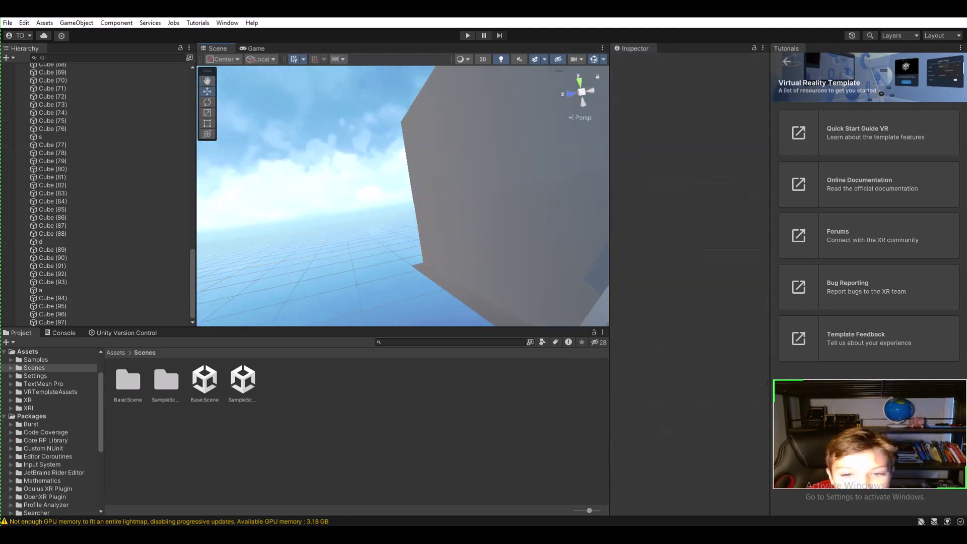
right_click_drag(303, 201, 428, 219)
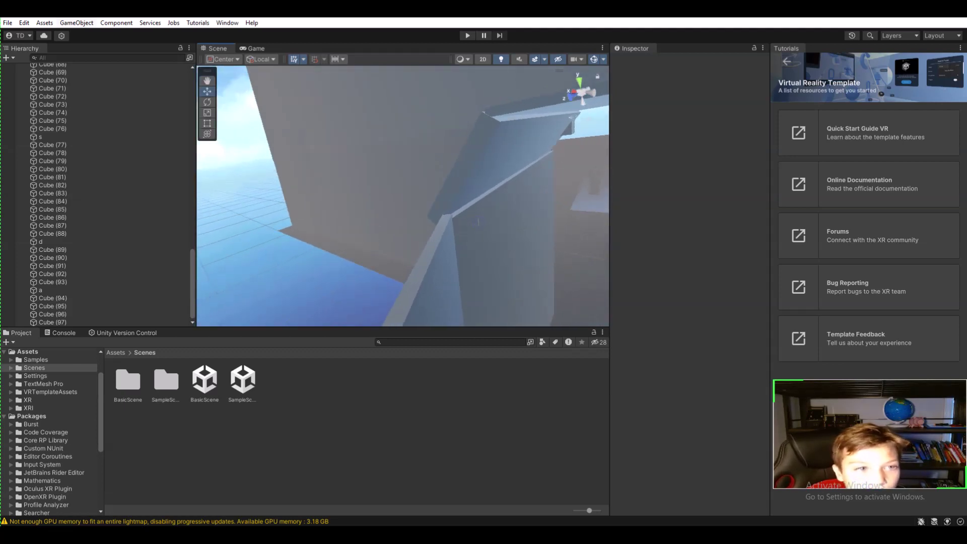
right_click_drag(403, 197, 406, 223)
key("s")
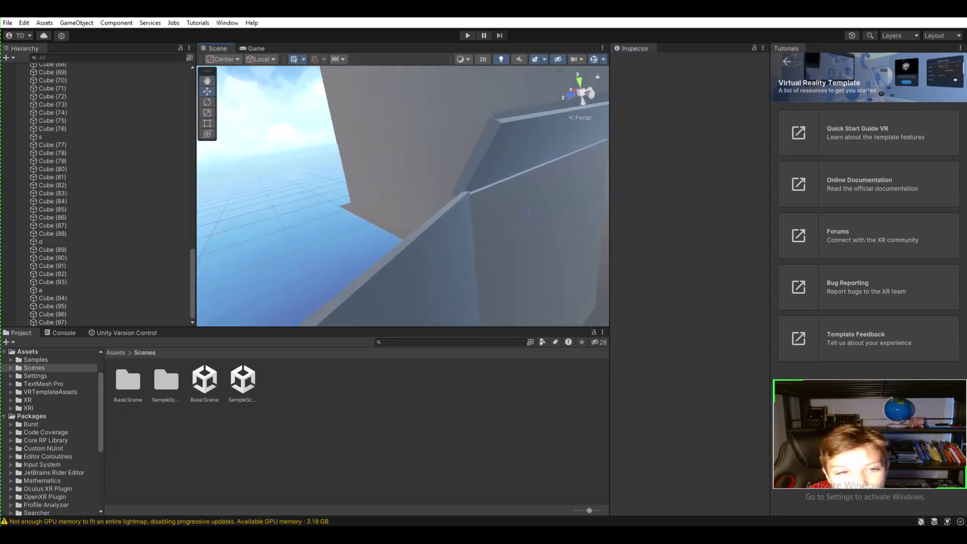
left_click(76, 22)
mouse_move(90, 79)
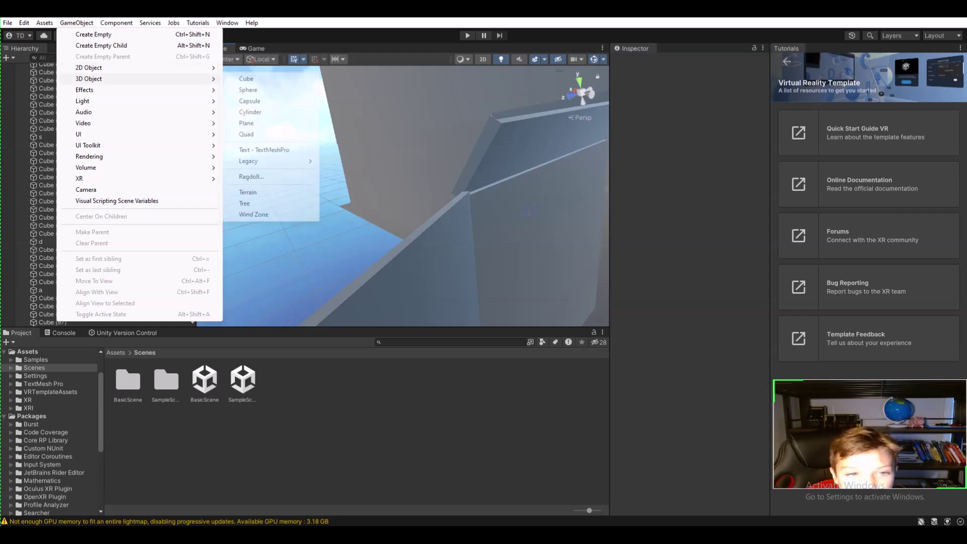
left_click(246, 79)
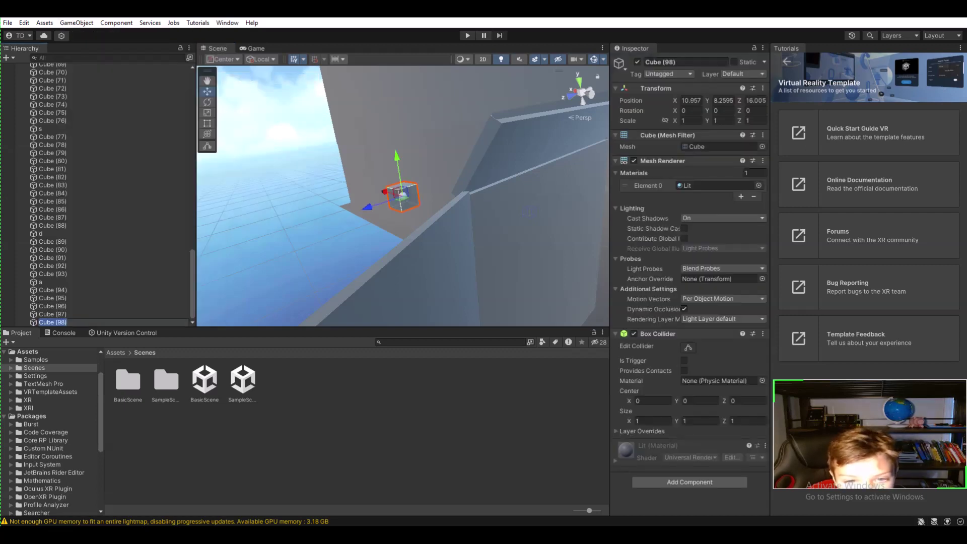
- Move the new cube to a height of about Y 10.11 and along the X axis to about -18.2
right_click_drag(392, 164, 403, 163)
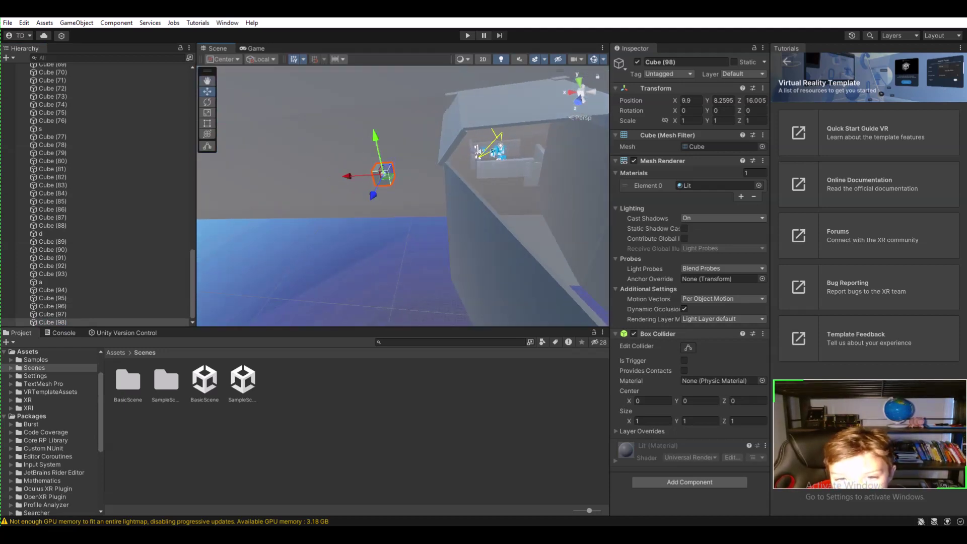
left_click(403, 163)
left_click(383, 175)
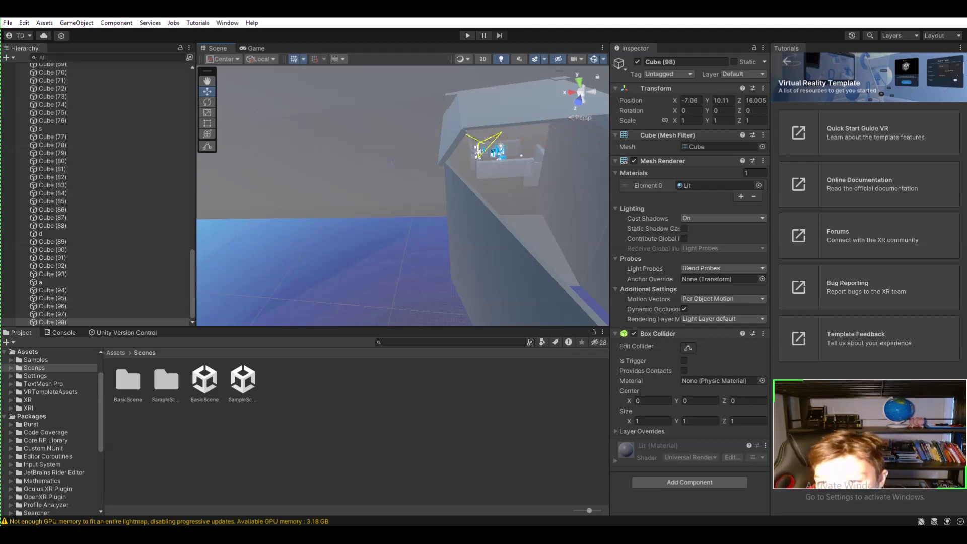
left_click_drag(338, 150, 136, 166)
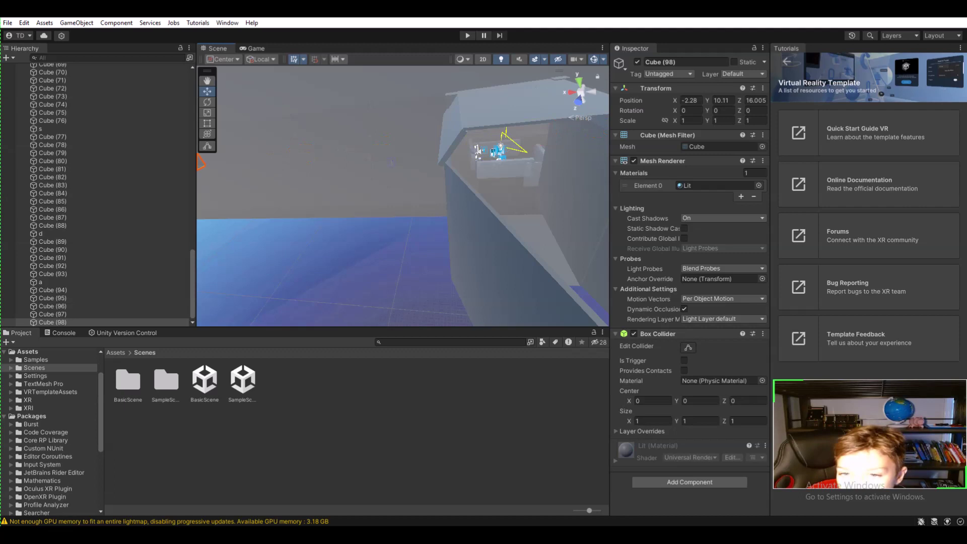
left_click_drag(496, 136, 605, 127)
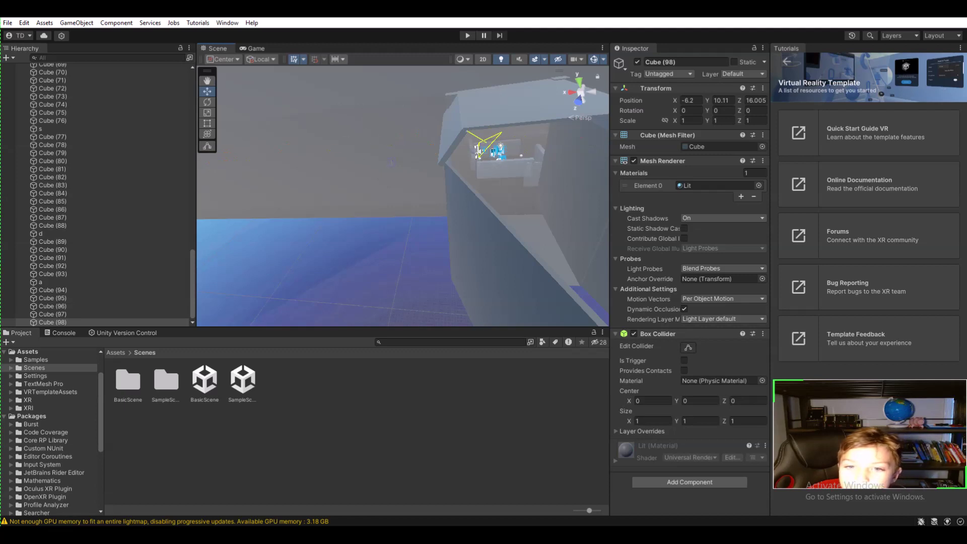
left_click_drag(504, 148, 605, 127)
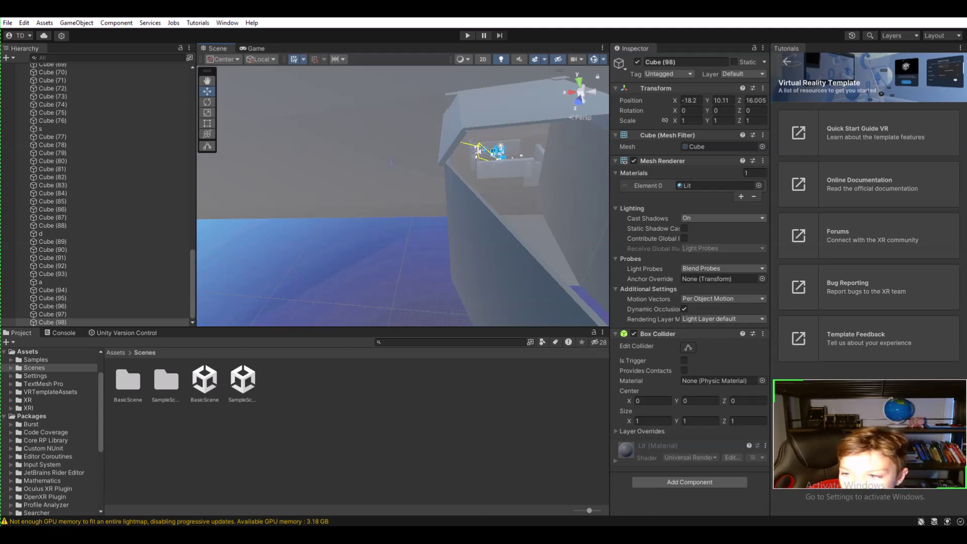
- Move the new cube far along the X axis to about X -2972
right_click_drag(392, 162, 369, 203)
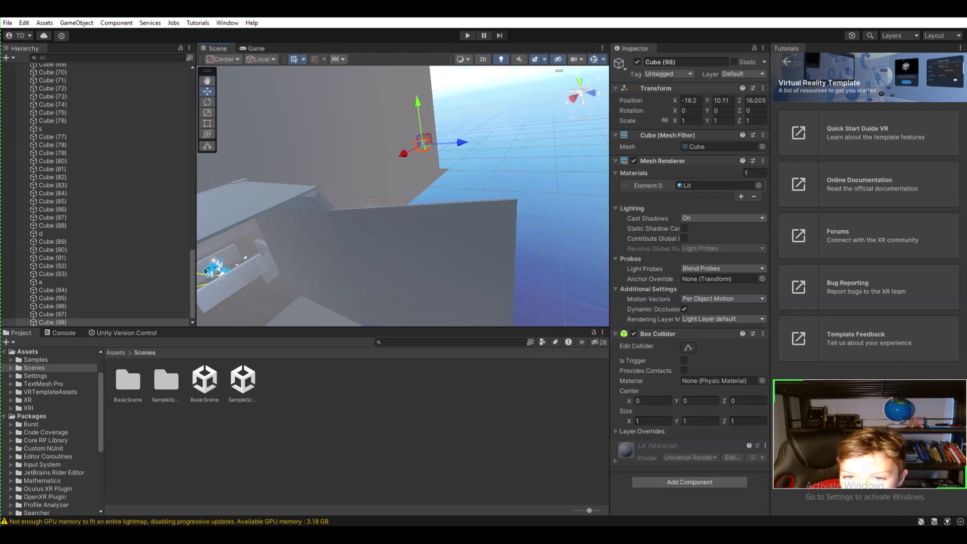
left_click_drag(403, 153, 383, 162)
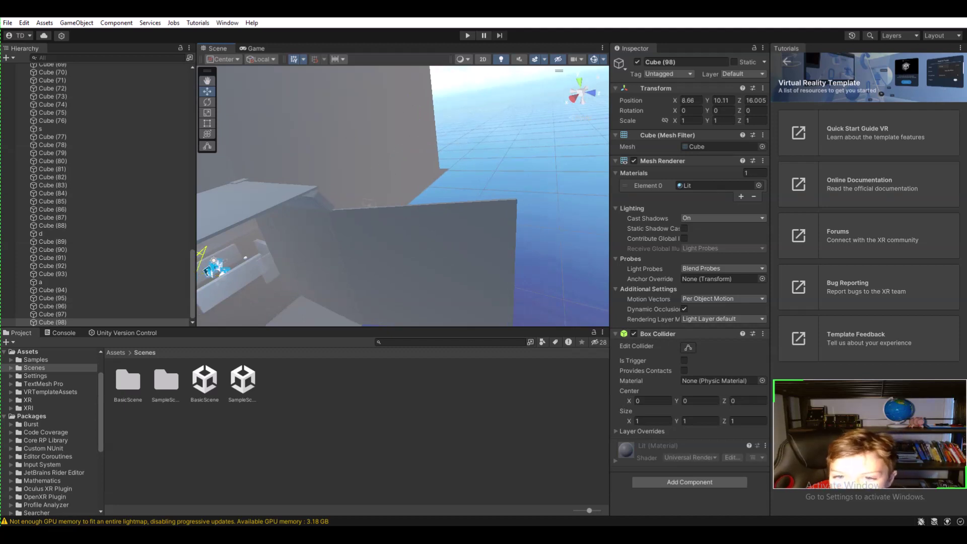
left_click_drag(212, 270, 312, 199)
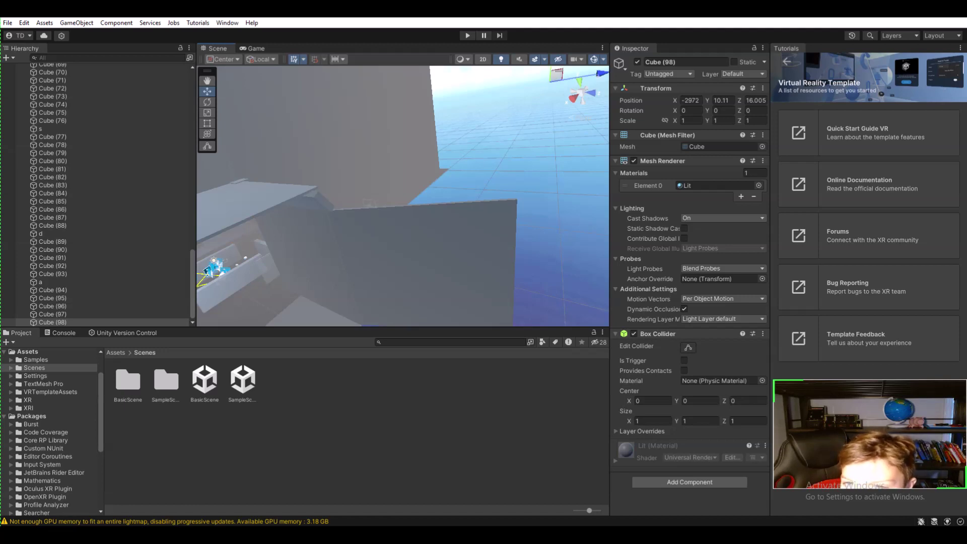
- Locate the distant cube and move it along the X axis to about X -2037
right_click_drag(369, 203, 511, 150)
key("s")
key("w")
mouse_move(403, 177)
right_mouse_down()
mouse_move(405, 199)
mouse_move(403, 182)
right_mouse_up()
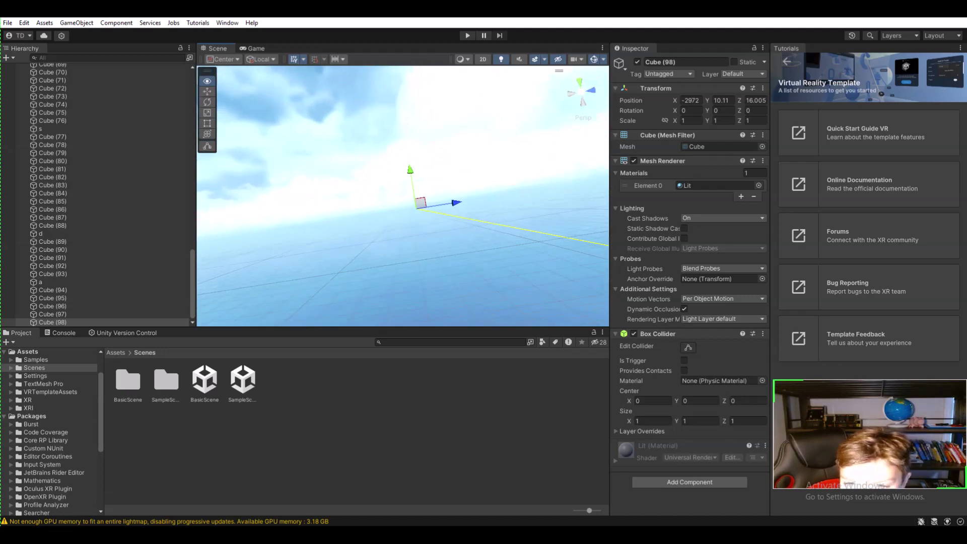
right_click_drag(403, 182, 381, 235)
key("f")
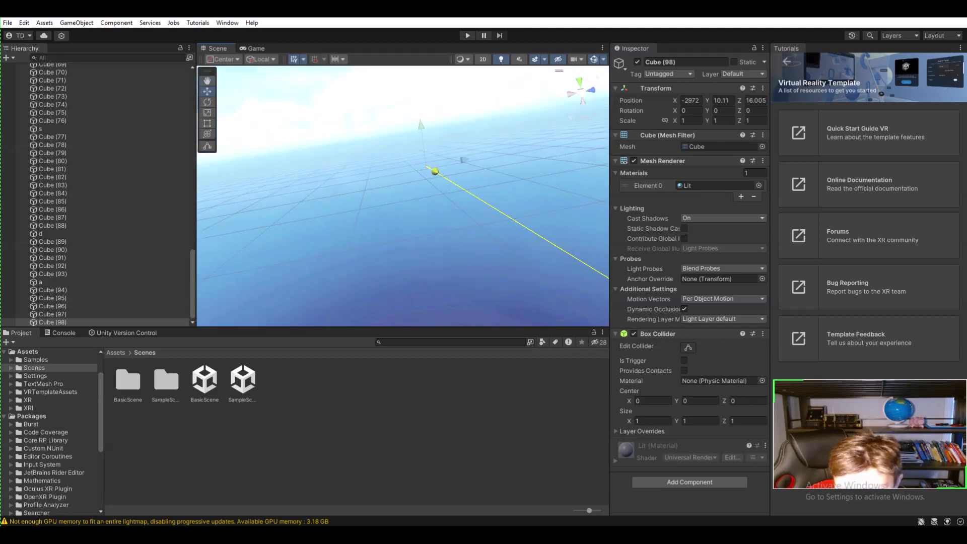
right_click_drag(383, 176, 530, 249)
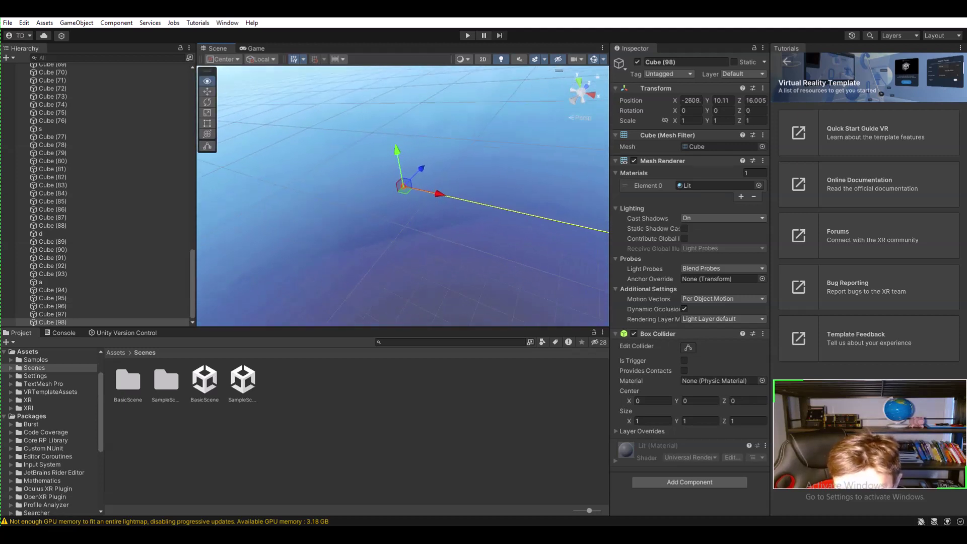
key("w")
right_click_drag(403, 201, 297, 162)
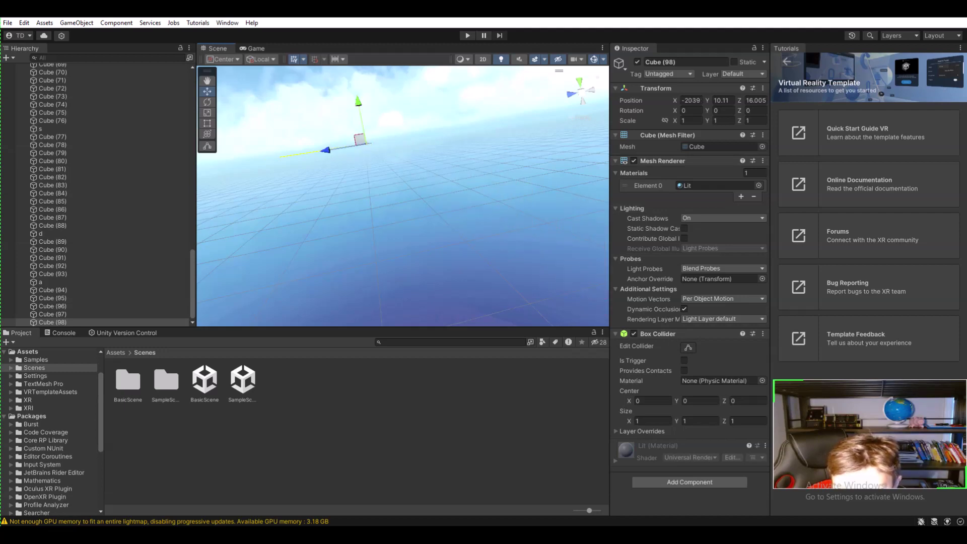
right_click_drag(446, 216, 509, 226)
key("w")
- Rearrange the widths of the Hierarchy, Scene, Inspector and Tutorials areas, closing the Unity forum page that opens
left_click_drag(609, 227, 743, 252)
left_click_drag(917, 252, 888, 252)
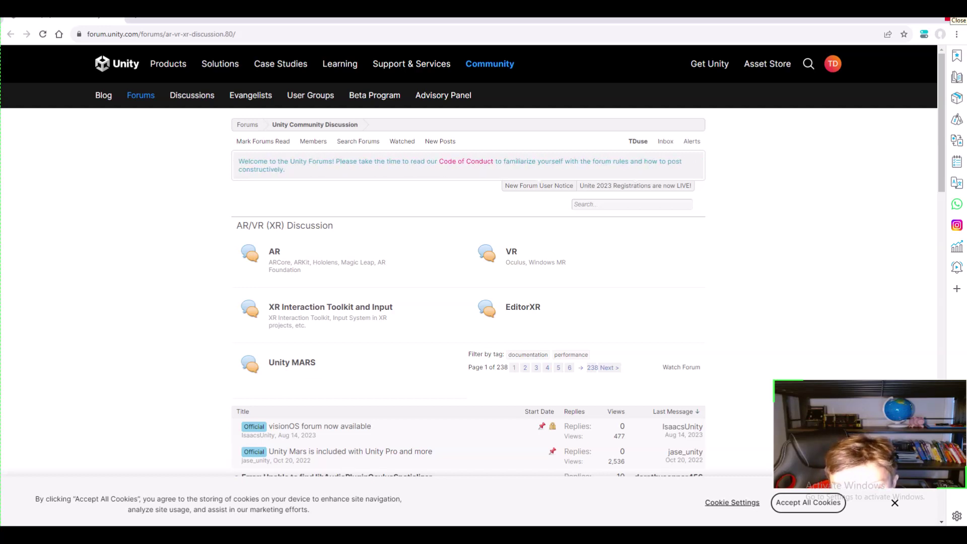
left_click(948, 20)
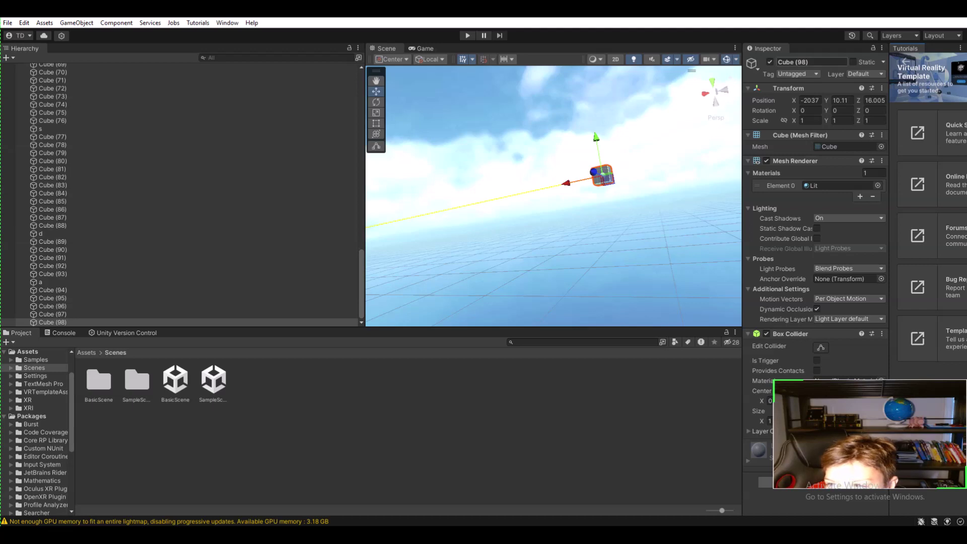
left_click_drag(890, 227, 742, 227)
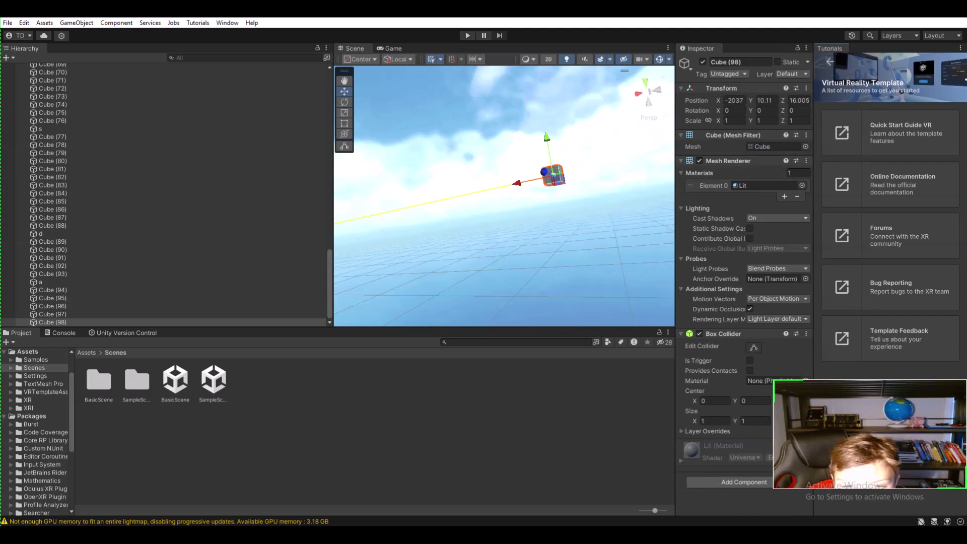
- Narrow the Hierarchy to give the Scene view more width, and widen the Inspector and Tutorials areas
left_click_drag(334, 202, 113, 201)
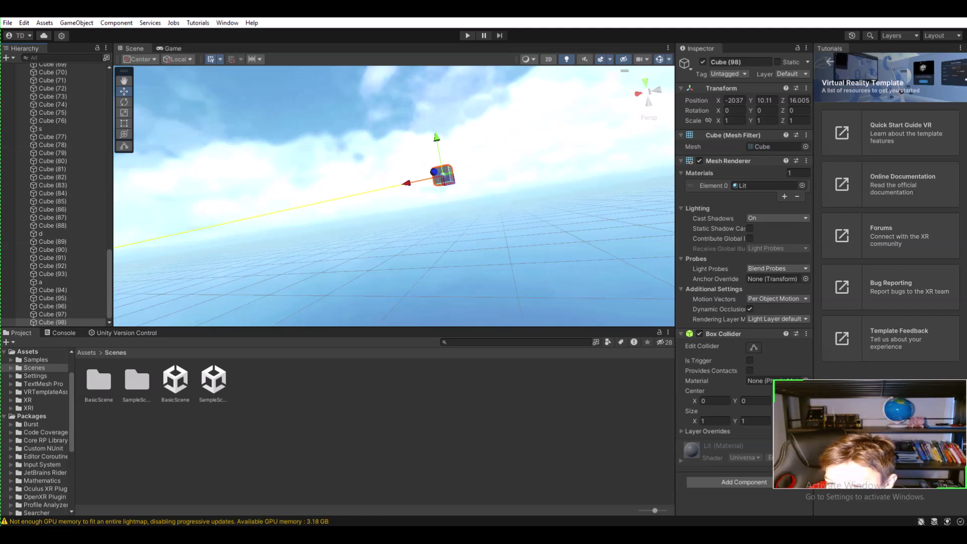
left_click_drag(675, 201, 588, 202)
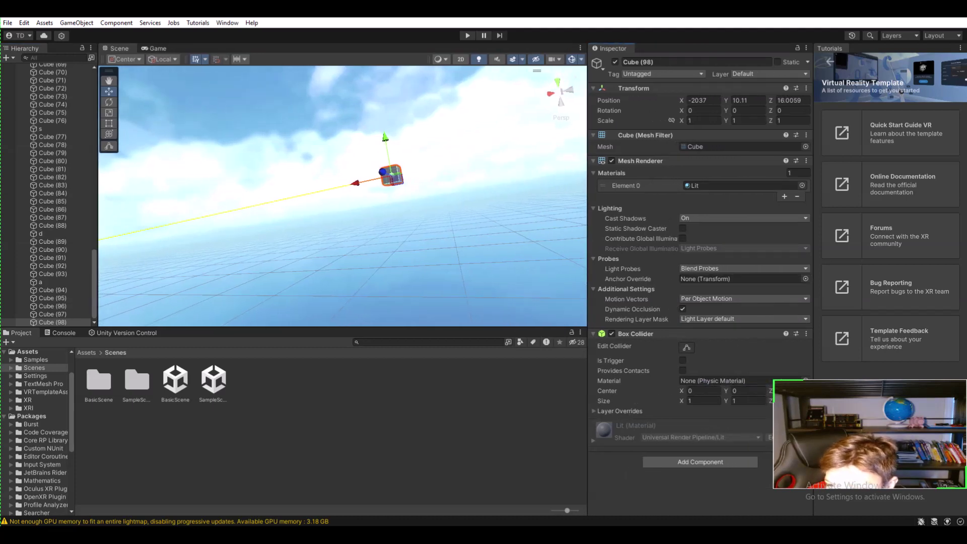
left_click_drag(814, 277, 757, 277)
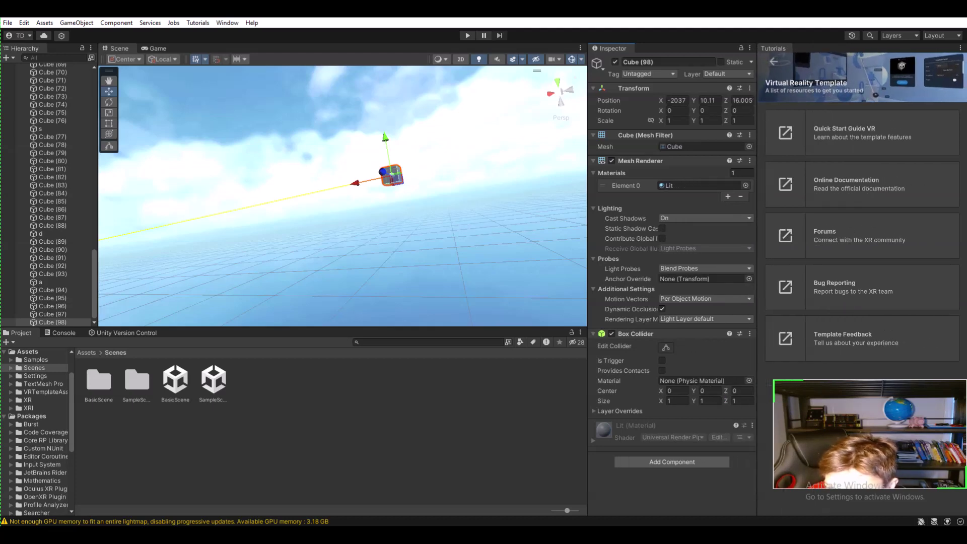
- Delete the distant cube, Cube (98), from the scene
right_click_drag(342, 197, 318, 219)
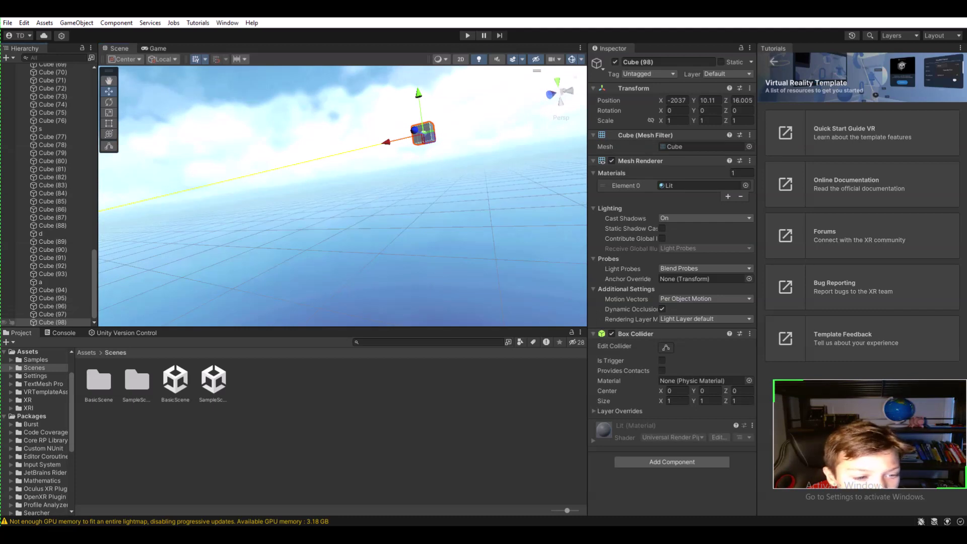
right_click(60, 323)
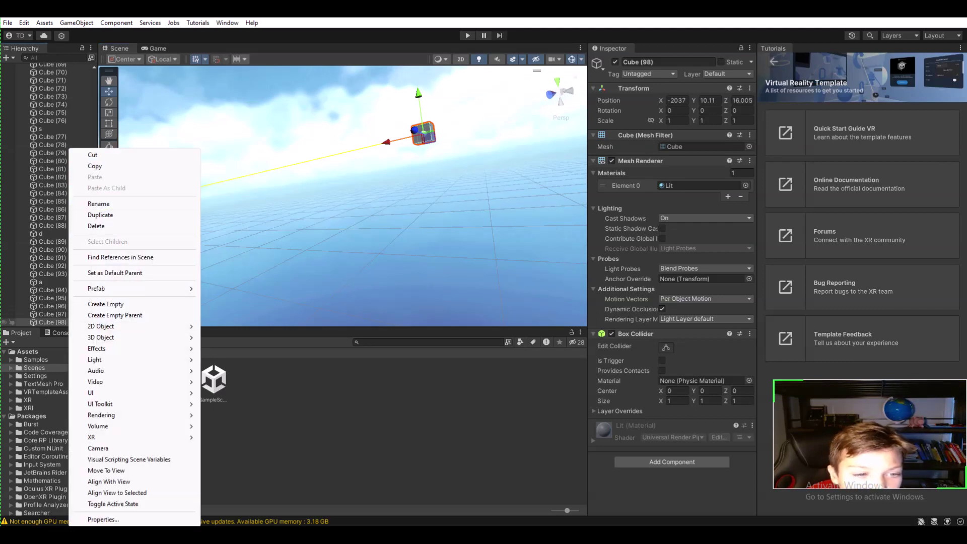
left_click(96, 226)
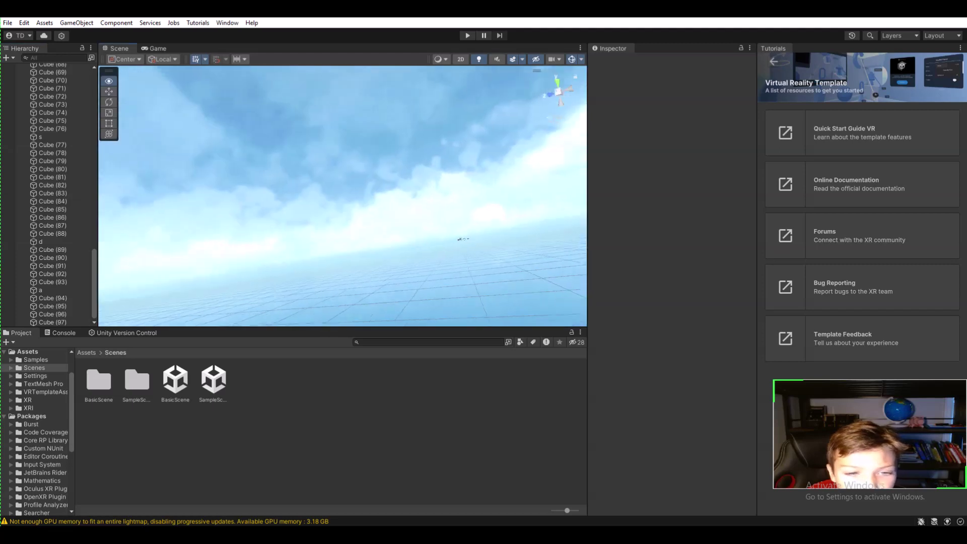
- Fly back to the building and examine the angled panels and the top edges of its walls
right_click_drag(342, 196, 317, 212)
key("w")
key("w")
key("w")
key("w")
right_click_drag(378, 204, 342, 226)
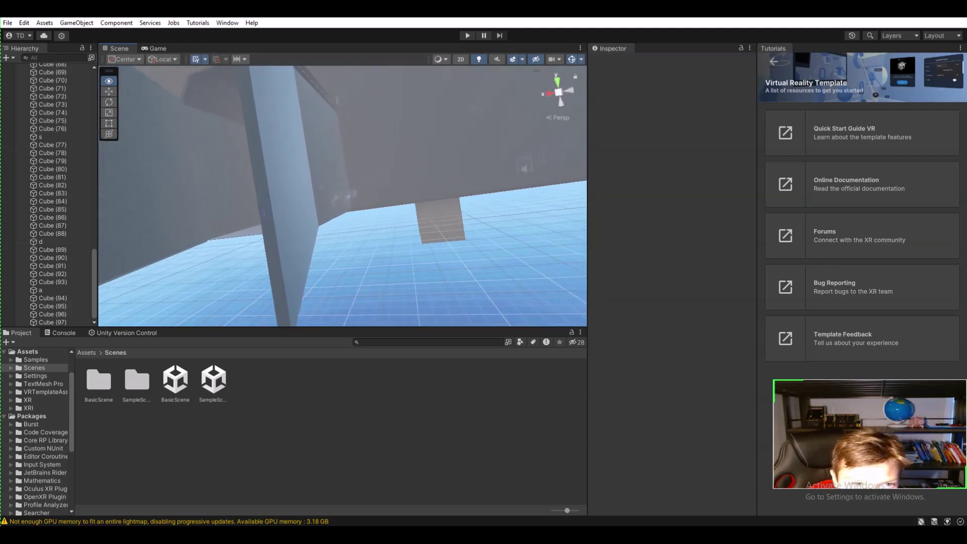
right_click_drag(341, 227, 326, 242)
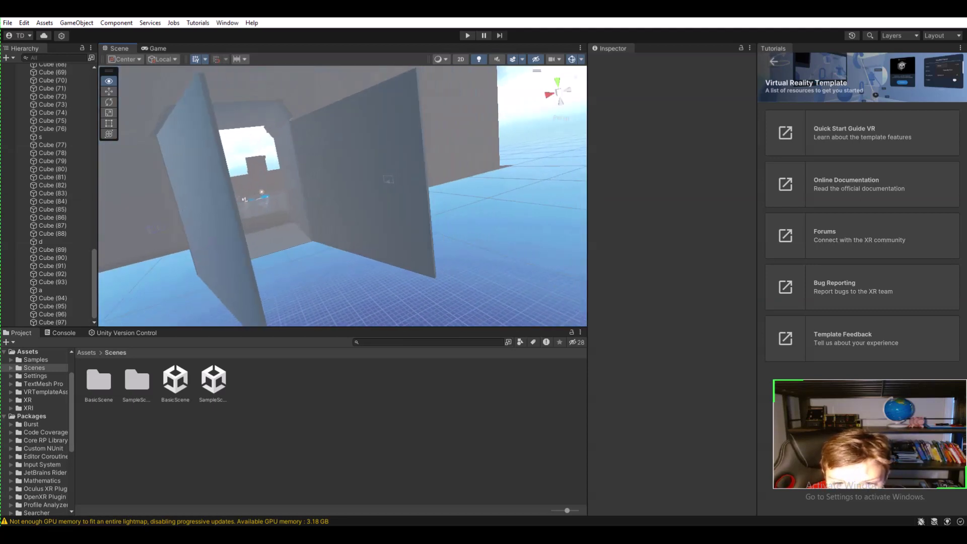
right_click_drag(343, 196, 280, 222)
key("w")
key("s")
right_click_drag(343, 201, 199, 146)
key("w")
key("s")
key("w")
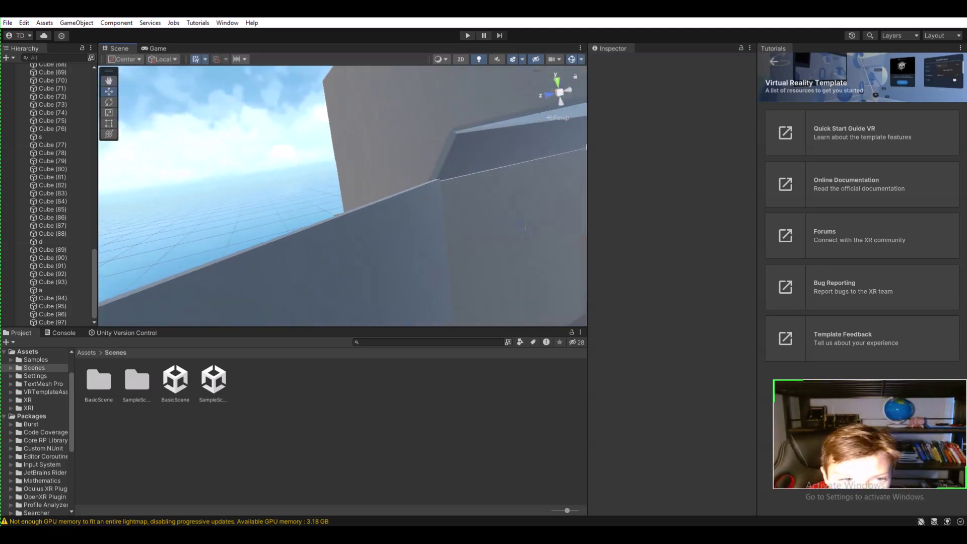
- Add a new 3D cube and place it above the wall at about X 4.11, Y 9.82, Z 19.89
left_click(77, 22)
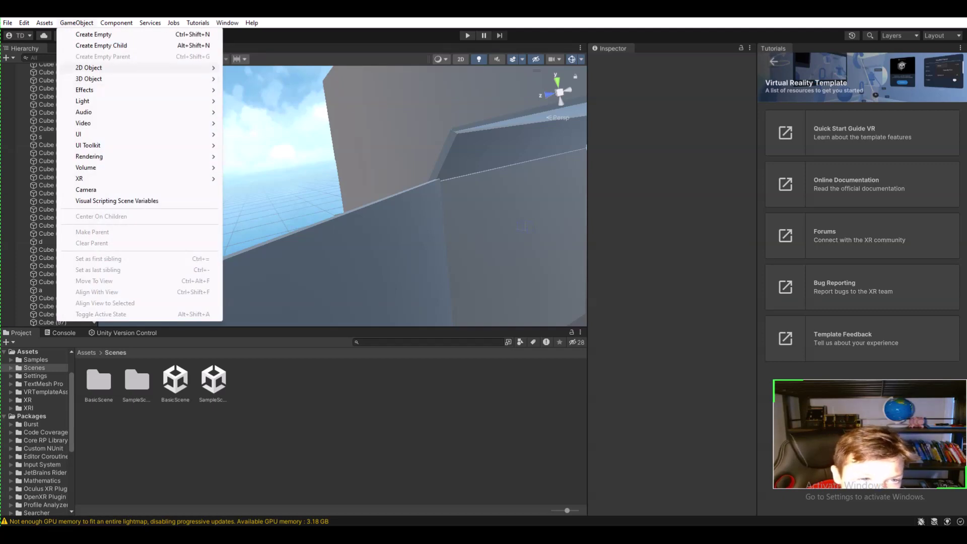
mouse_move(90, 79)
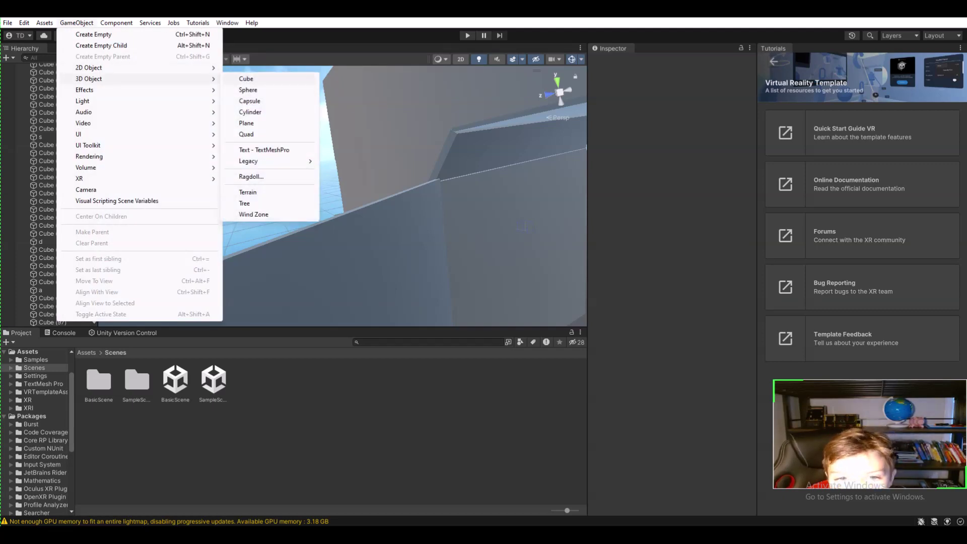
left_click(247, 79)
left_click_drag(337, 171, 324, 84)
left_click_drag(320, 119, 378, 67)
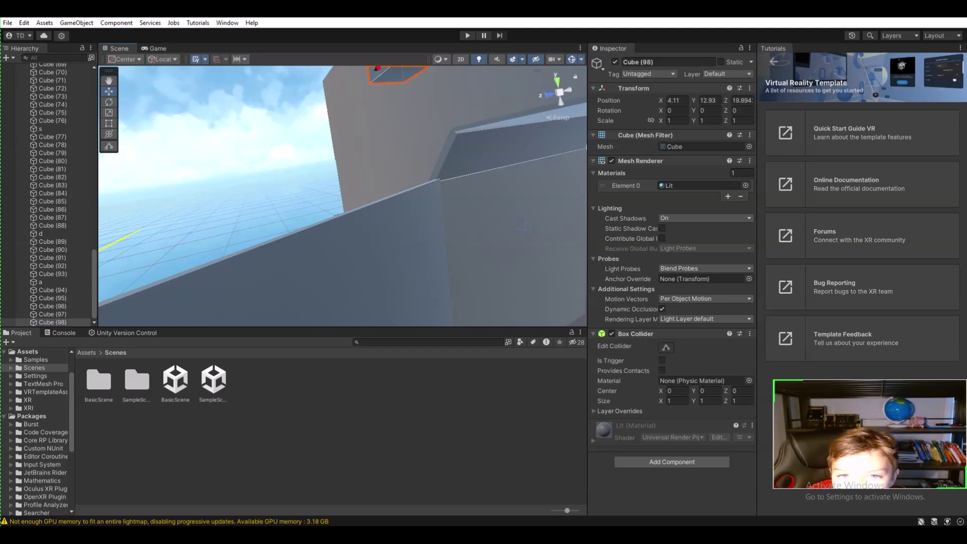
right_click_drag(348, 191, 355, 151)
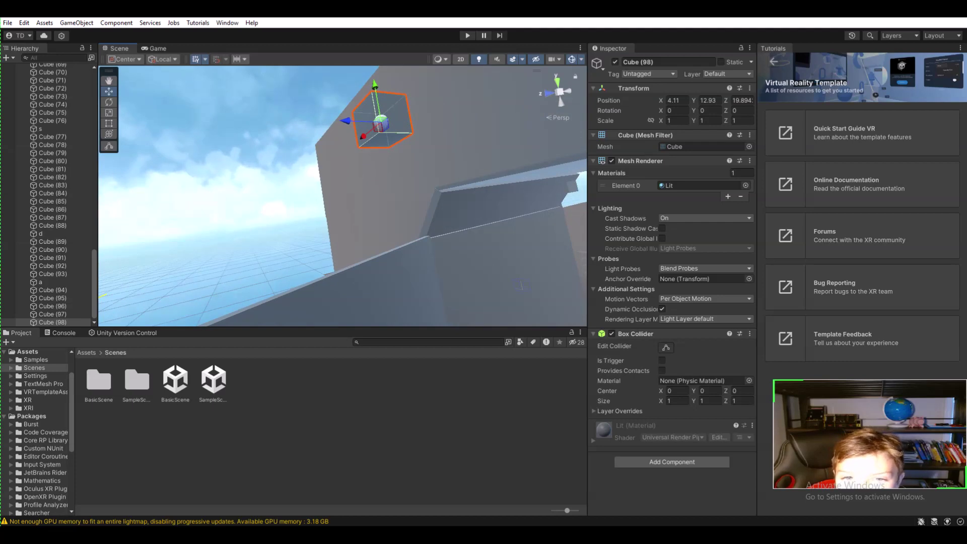
left_click_drag(375, 85, 398, 229)
- Thin the new cube to an X scale of about 0.41, keeping its other dimensions
key("w")
right_click_drag(398, 217, 463, 247)
key("a")
right_click_drag(432, 185, 434, 183)
key("d")
key("a")
mouse_move(352, 182)
right_mouse_down()
mouse_move(372, 187)
mouse_move(356, 180)
right_mouse_up()
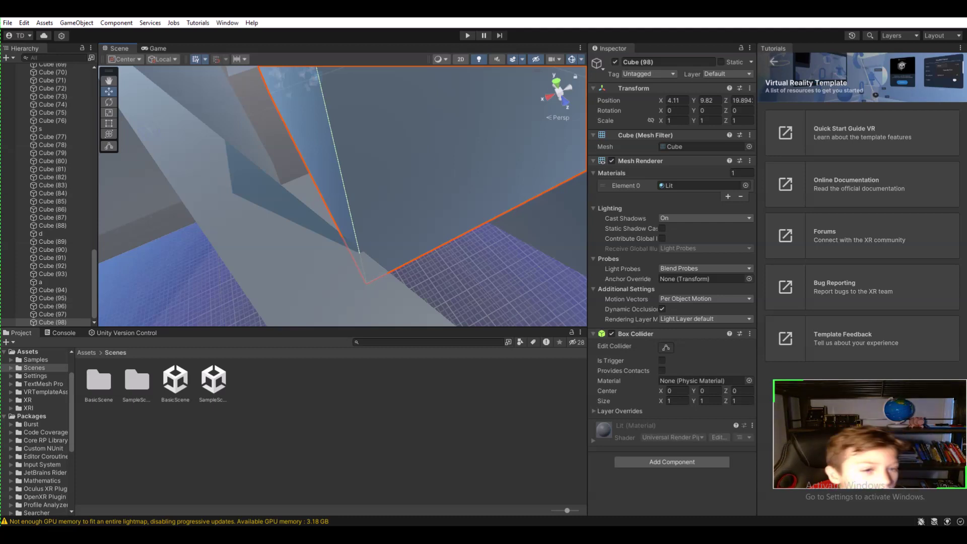
right_click_drag(342, 212, 363, 119)
key("s")
key("s")
left_click_drag(404, 171, 369, 178)
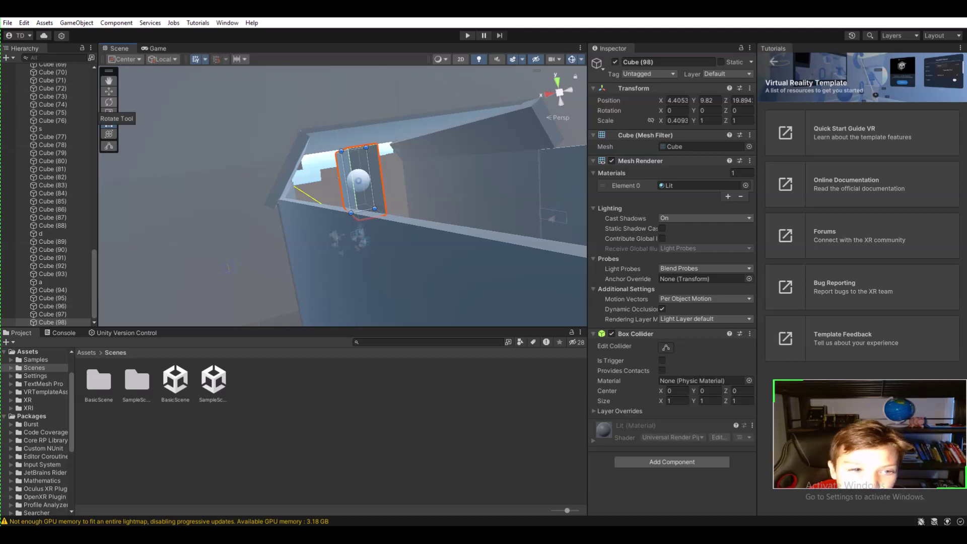
- Move the thin cube onto the wall's top edge at about X 4.84 and Y 9.98
left_click(109, 102)
right_click_drag(282, 196, 356, 198)
key("a")
key("w")
key("s")
key("w")
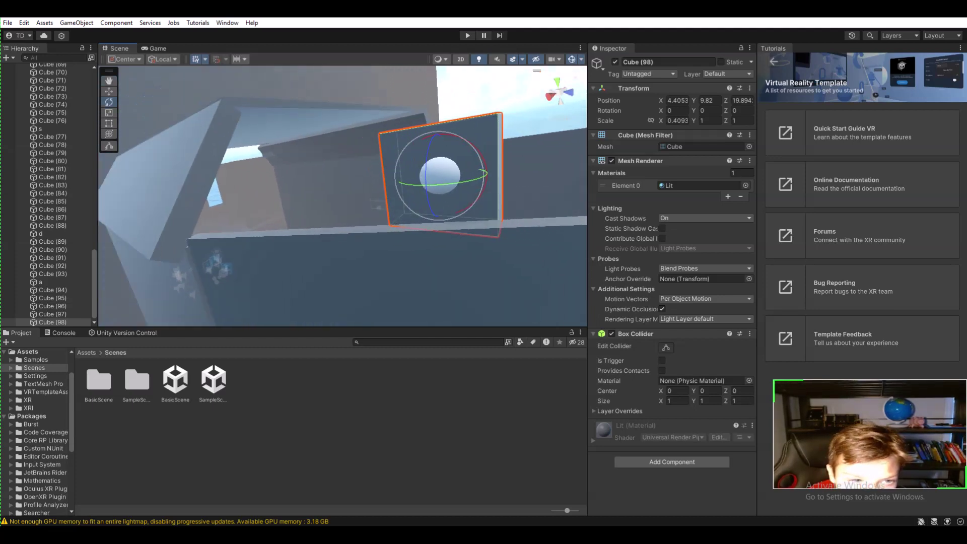
key("w")
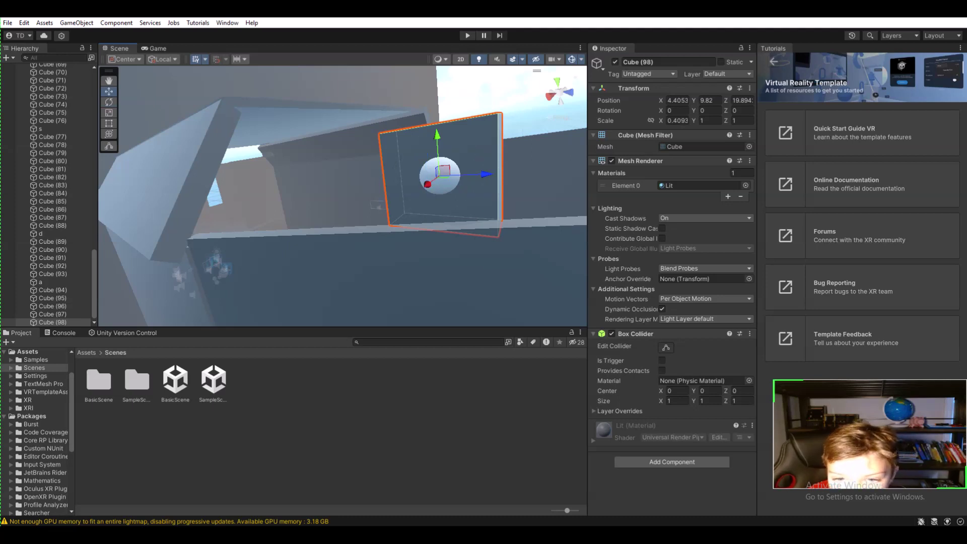
left_click_drag(427, 184, 408, 176)
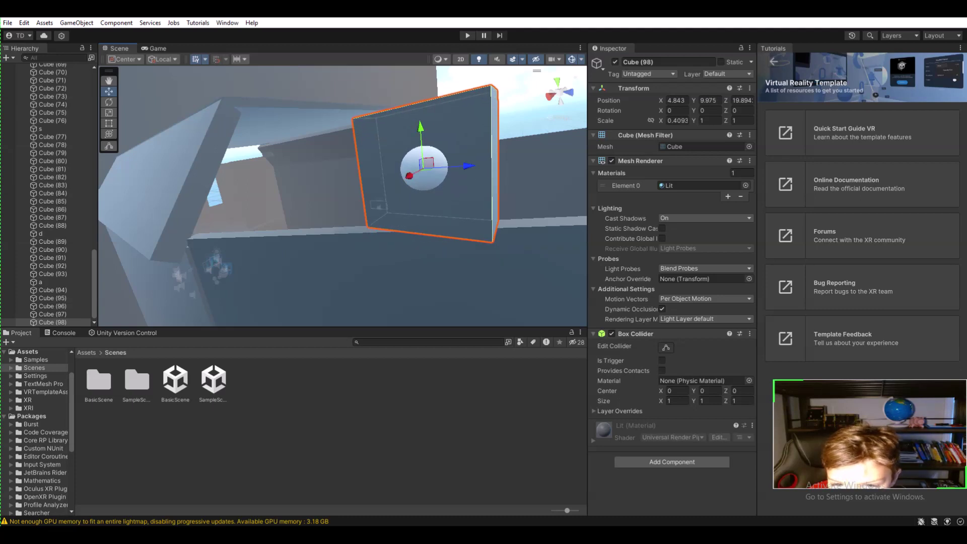
- Shift the thin cube along the wall toward its corner to about X 5.51, Z 19.15
left_click_drag(466, 166, 389, 171)
left_click_drag(327, 180, 296, 189)
right_click_drag(303, 191, 275, 195)
left_click_drag(326, 185, 299, 194)
right_click_drag(299, 194, 378, 230)
key("w")
key("s")
key("w")
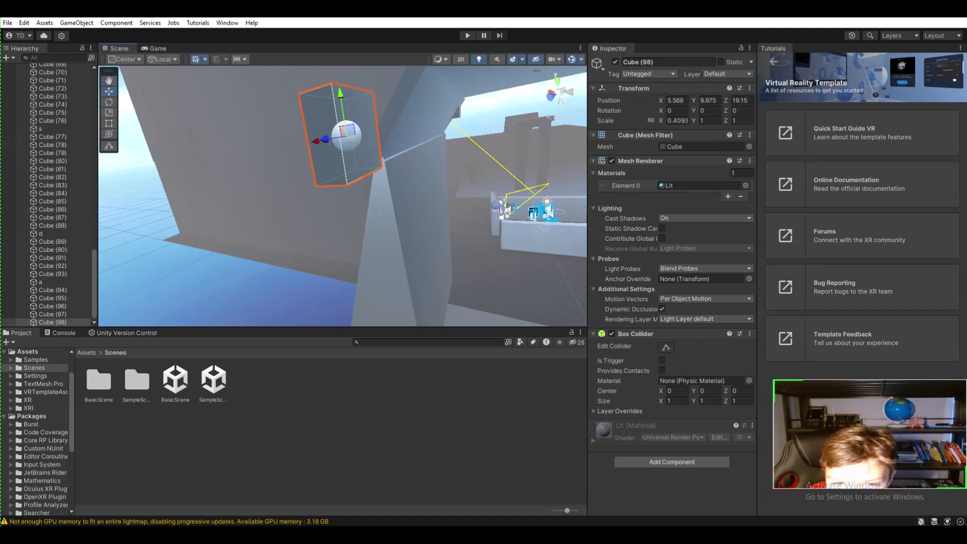
left_click_drag(316, 141, 320, 140)
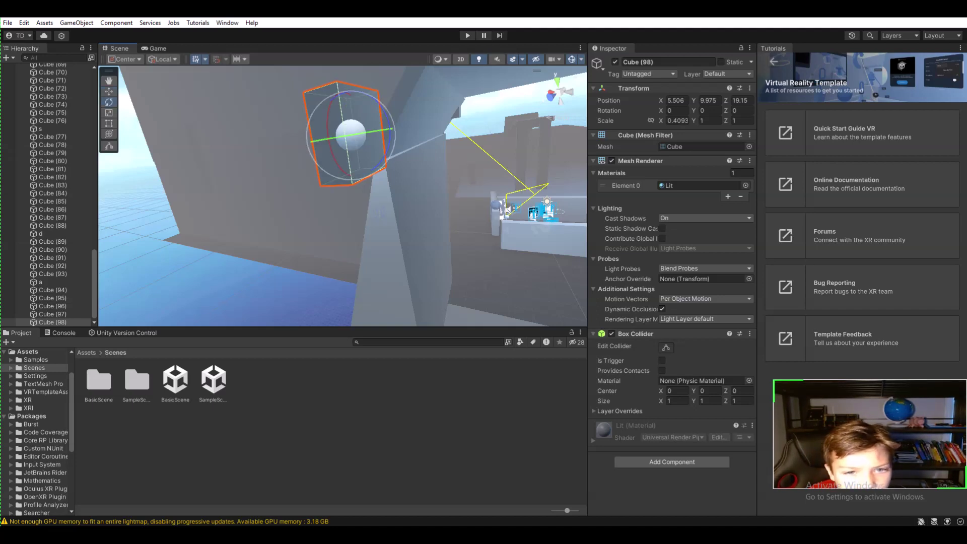
- Rotate the thin cube about the Y axis to about -21.59 degrees to follow the wall
mouse_move(337, 138)
left_mouse_down()
mouse_move(369, 133)
mouse_move(336, 138)
left_mouse_up()
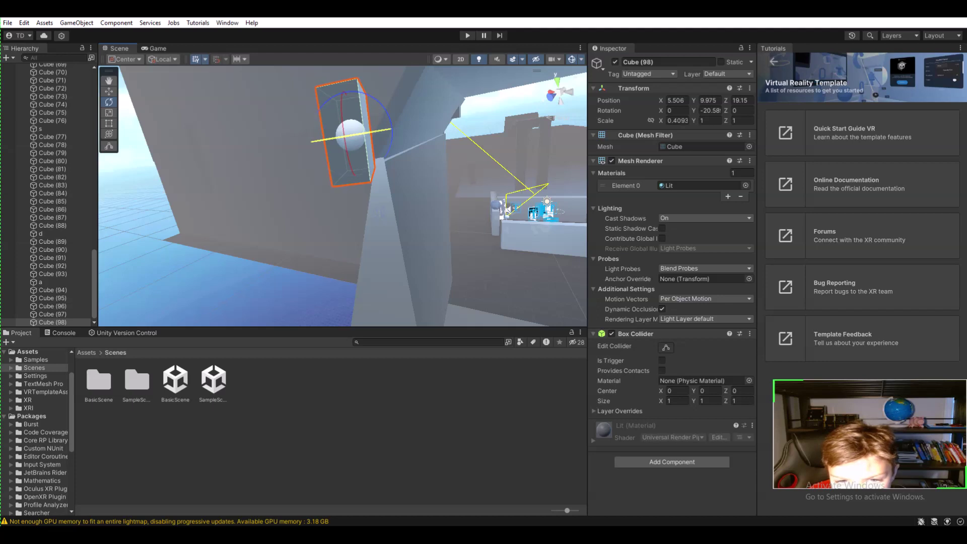
right_click_drag(338, 139, 393, 151)
right_click_drag(301, 145, 428, 154)
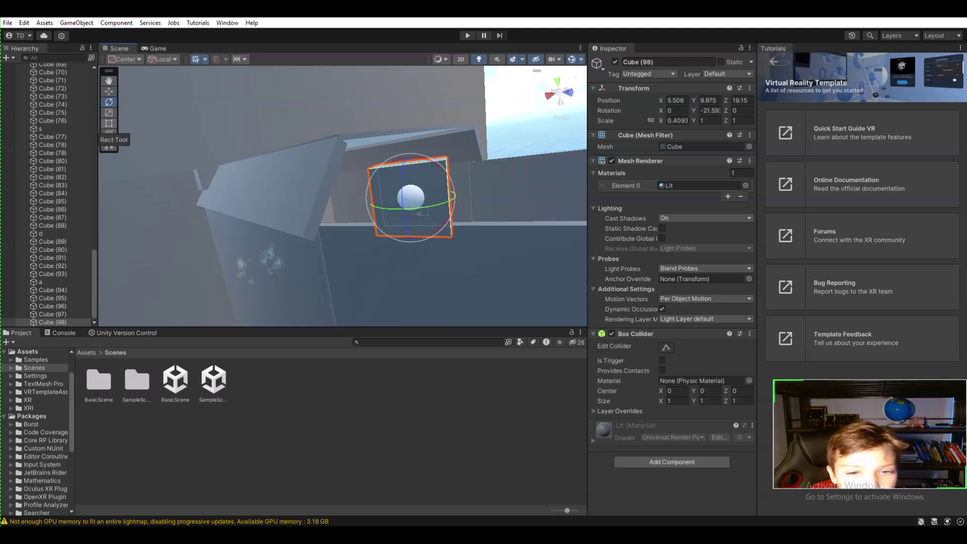
mouse_move(147, 126)
right_mouse_down()
mouse_move(216, 130)
mouse_move(151, 129)
right_mouse_up()
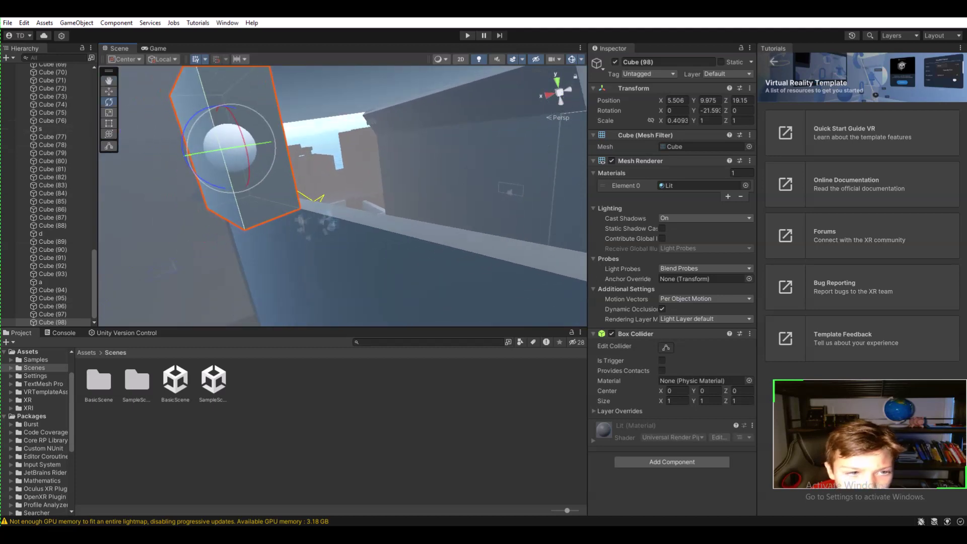
- Move the rotated cube along its local X axis to about X 5, Z 18.95
key("w")
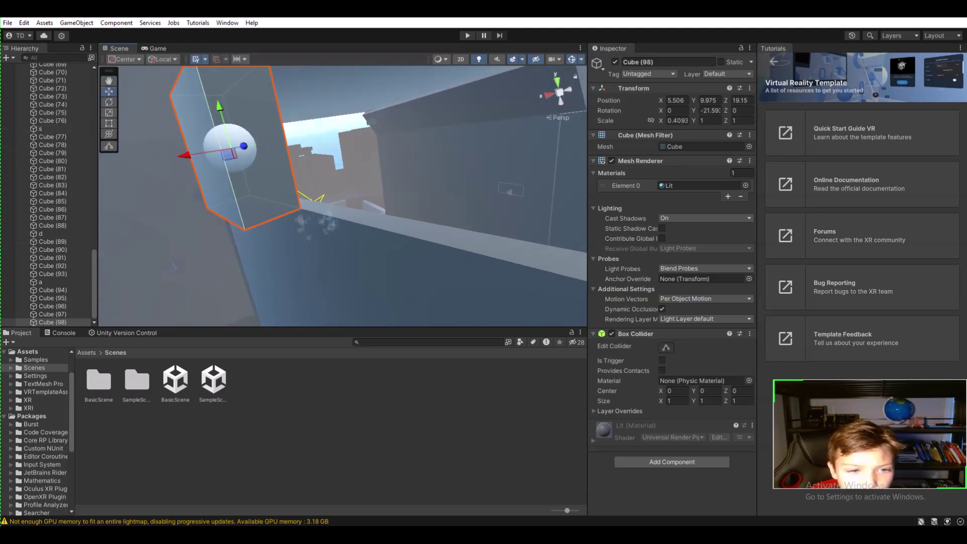
left_click_drag(186, 155, 292, 138)
right_click_drag(252, 145, 363, 119)
key("a")
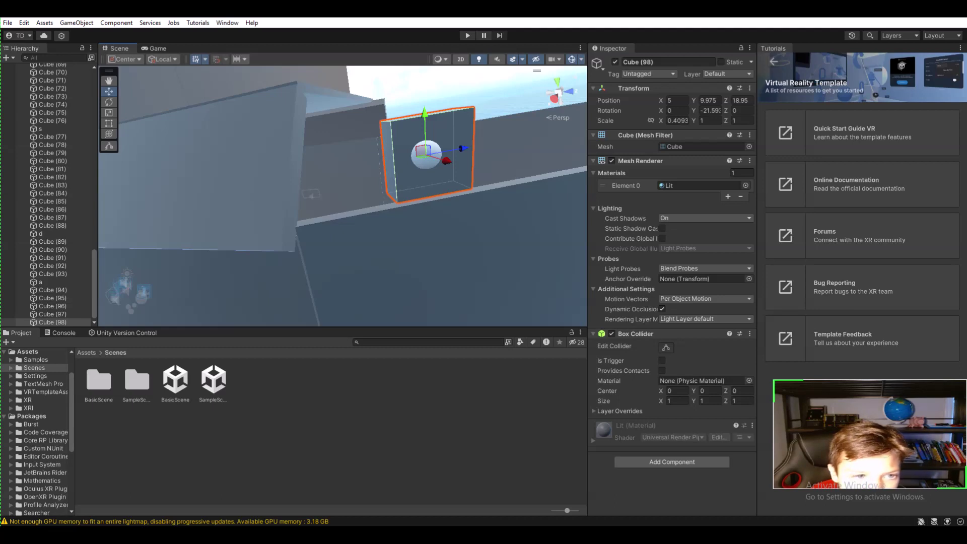
- Tilt the cube about the Z axis to about 27.64 degrees
left_click(109, 103)
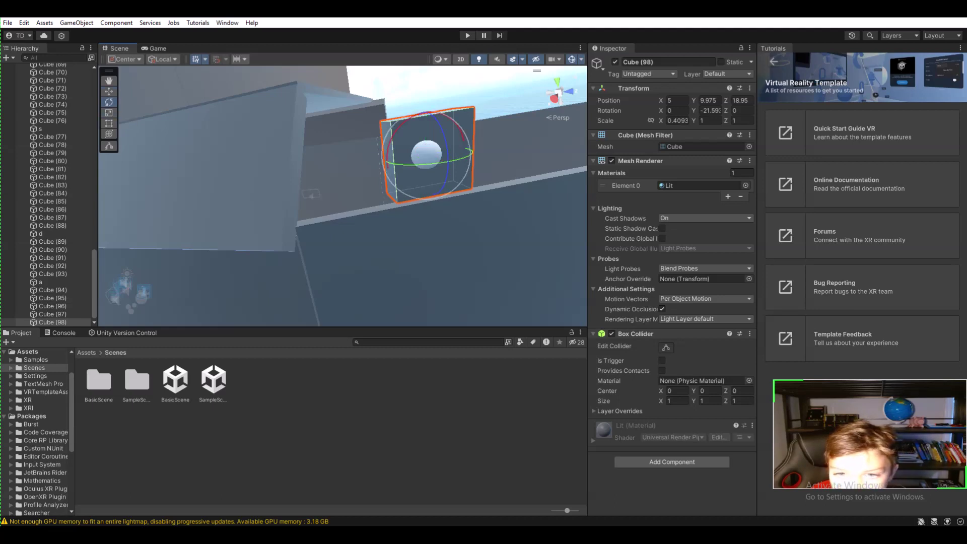
mouse_move(437, 121)
left_mouse_down()
mouse_move(424, 106)
mouse_move(431, 116)
left_mouse_up()
left_click(109, 113)
- Move the tilted cube to the end of the wall's top edge at about X 5.45, Z 17.82
left_click(108, 92)
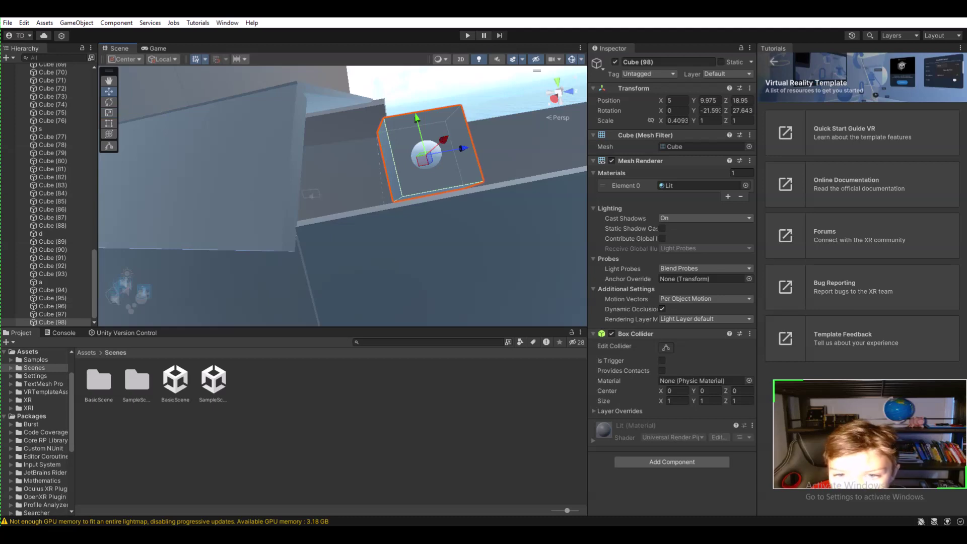
left_click_drag(444, 140, 387, 161)
right_click_drag(387, 163, 342, 170)
key("w")
key("s")
key("w")
key("s")
left_click_drag(456, 171, 435, 172)
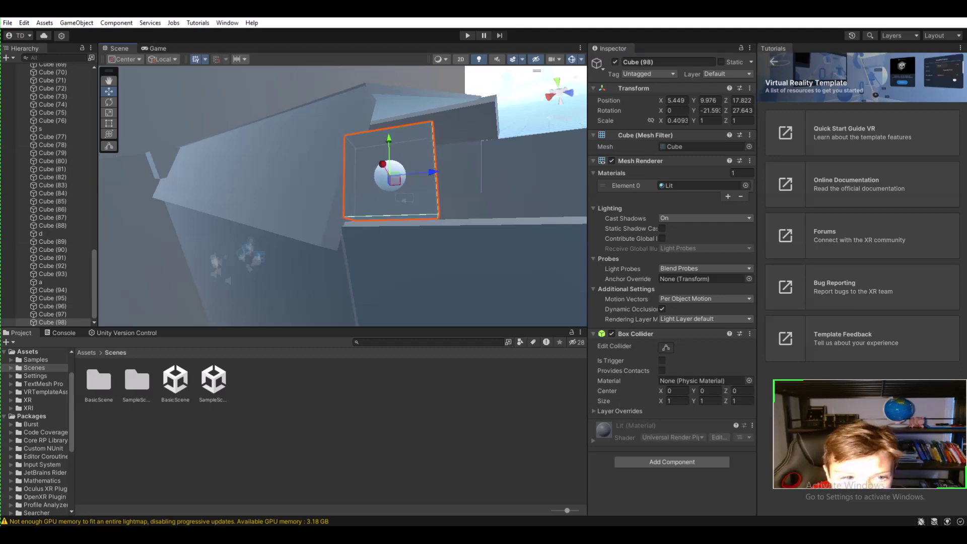
- Stretch the tilted cube upward to a Y scale of about 1.53
right_click_drag(390, 177, 401, 200)
key("s")
key("w")
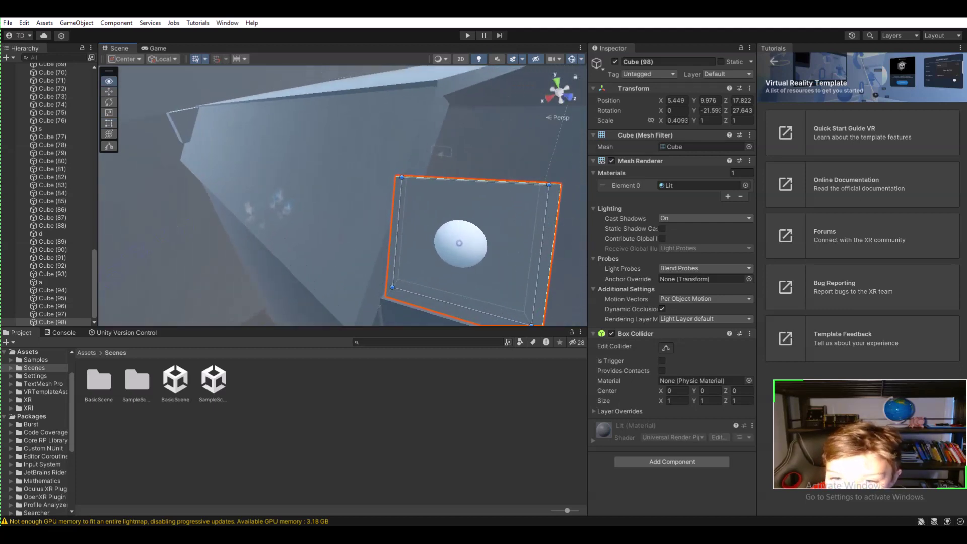
left_click_drag(484, 182, 484, 102)
- Lengthen the tilted panel along the wall to a Z scale of about 2.28
right_click_drag(484, 103, 517, 102)
key("s")
key("w")
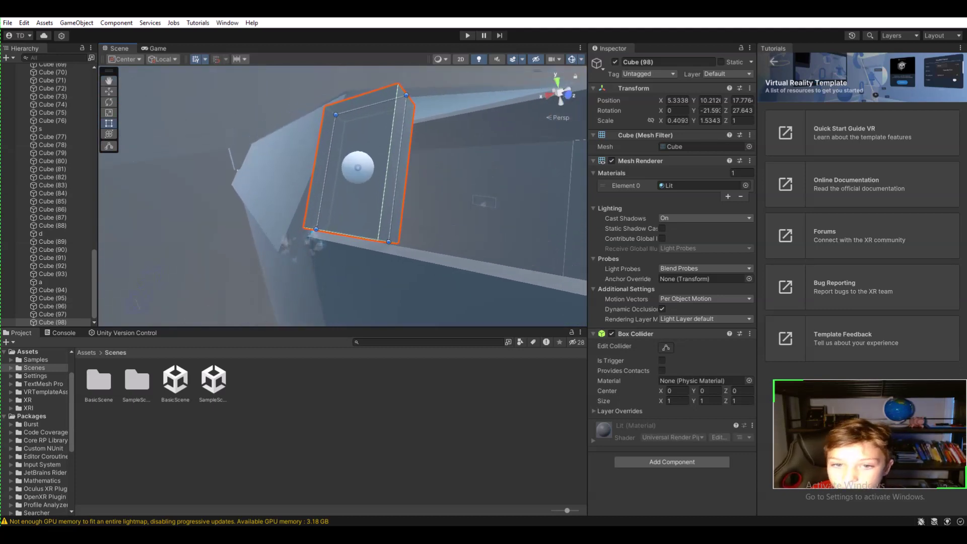
left_click_drag(398, 169, 588, 181)
- Extend the tilted panel further along the wall to a Z scale of about 2.54
key("s")
right_click_drag(503, 187, 388, 144)
key("w")
key("s")
key("w")
key("s")
key("s")
key("w")
right_click_drag(382, 253, 343, 249)
scroll(343, 196, "up", 5)
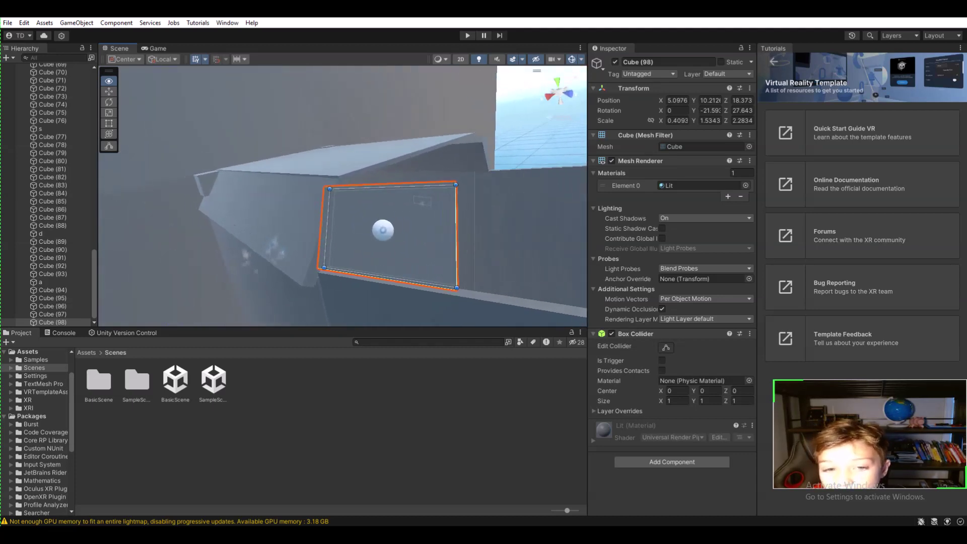
left_click_drag(541, 247, 571, 247)
- Slide the tilted panel along the wall to about X 4.94, Y 10.23, Z 18.75
key("d")
right_click_drag(554, 242, 473, 267)
key("s")
middle_click_drag(362, 202, 358, 197)
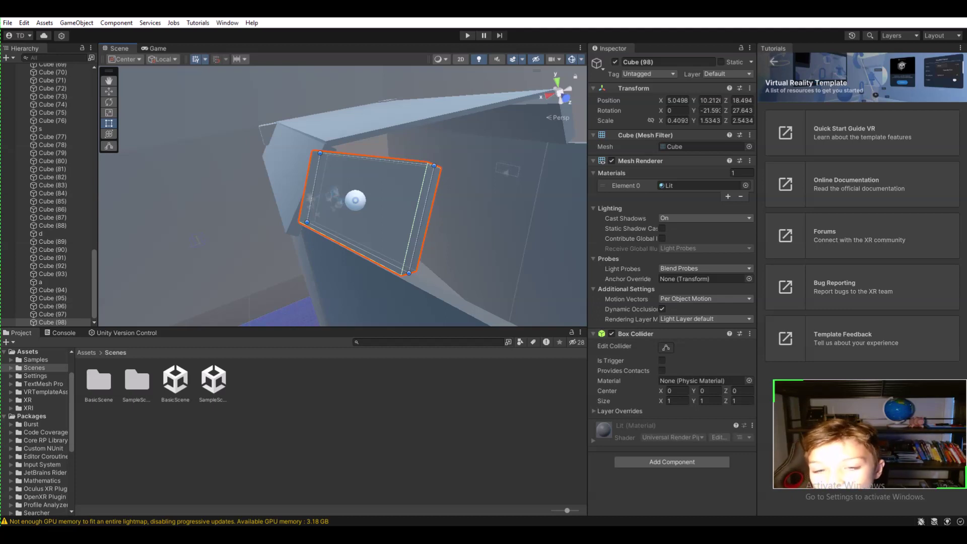
mouse_move(355, 200)
left_mouse_down()
mouse_move(386, 207)
mouse_move(367, 202)
left_mouse_up()
- Extend the panel's end toward the adjoining slanted wall to a Z scale of about 2.85
right_click_drag(367, 202, 403, 200)
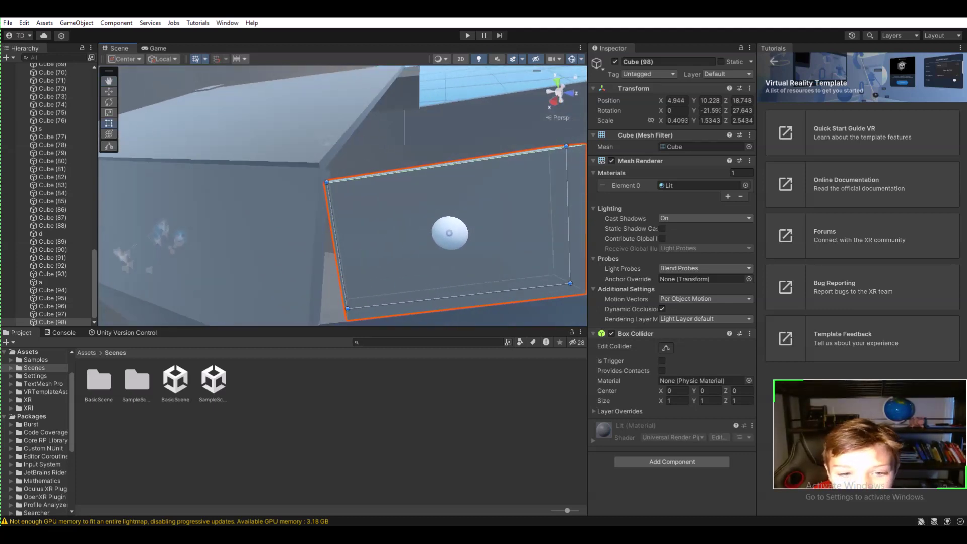
left_click_drag(336, 245, 310, 244)
right_click_drag(317, 240, 212, 240)
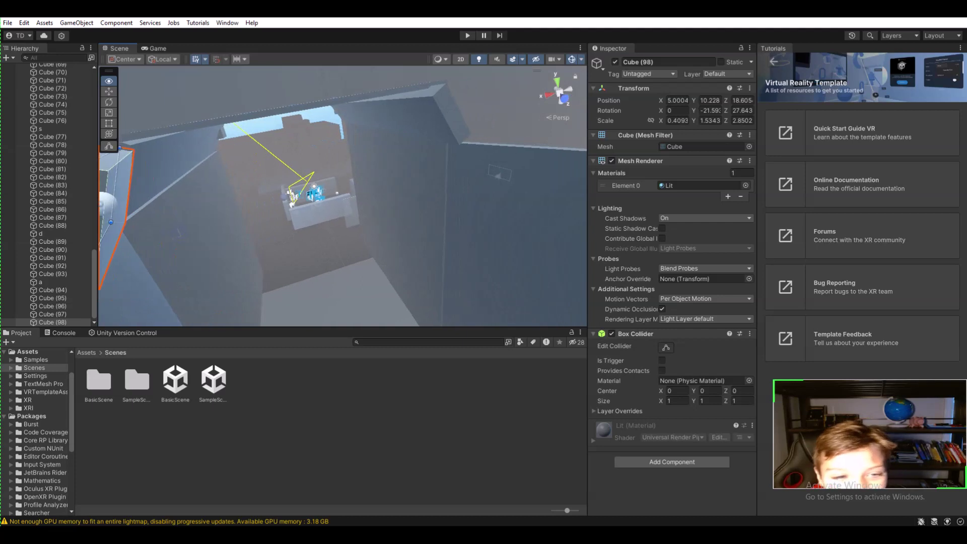
key("f")
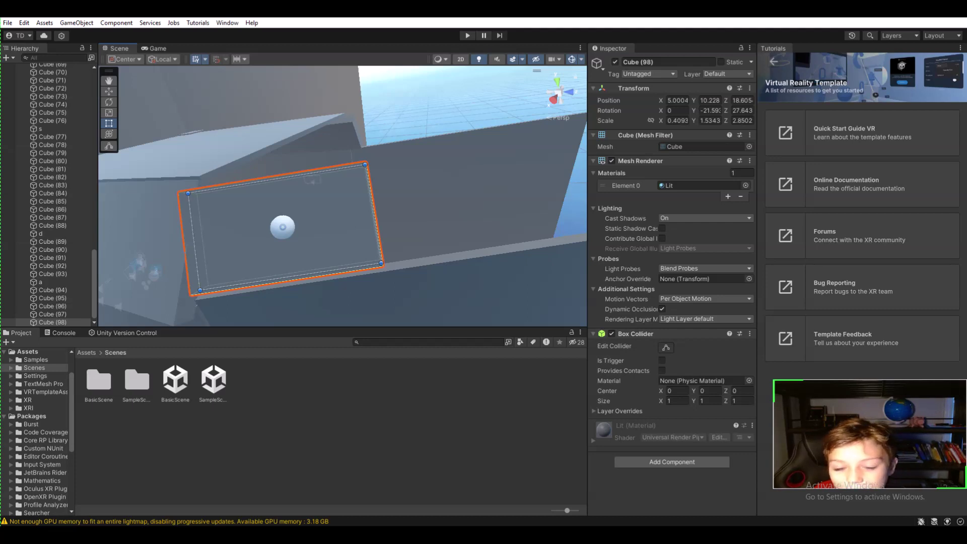
- Lengthen the tilted panel along the wall to a Z scale of about 7.88
left_click_drag(373, 213, 546, 189)
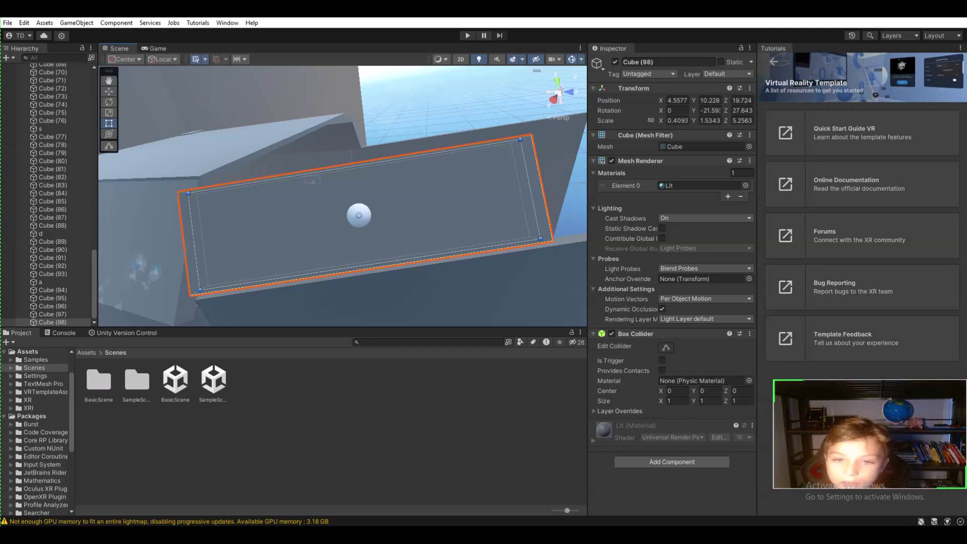
right_click_drag(347, 197, 209, 186)
right_click_drag(272, 154, 295, 148)
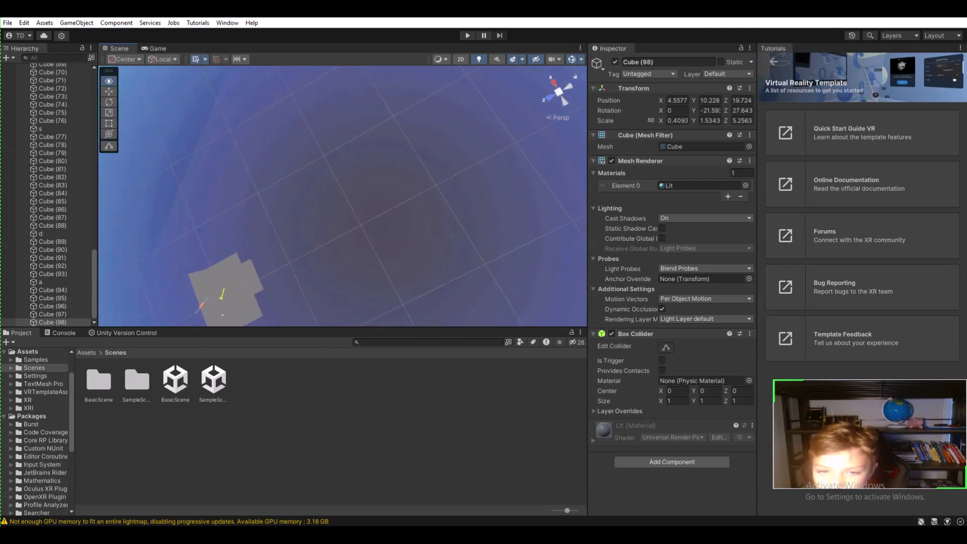
right_click_drag(295, 148, 373, 154)
key("w")
right_click_drag(237, 165, 305, 207)
key("w")
right_click_drag(242, 189, 290, 134)
key("w")
key("a")
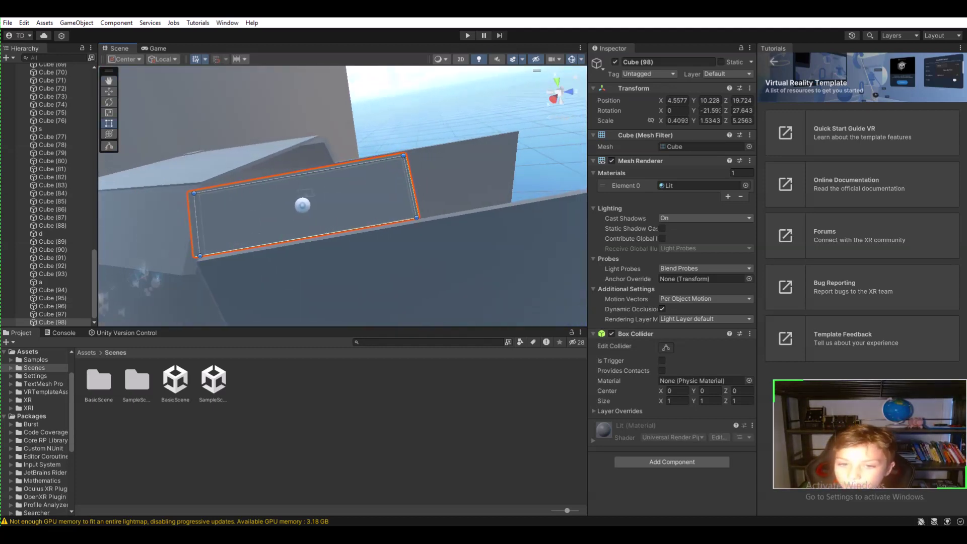
left_click_drag(511, 169, 526, 166)
- Extend the tilted panel's far end along the wall to a Z scale of about 10.35
right_click_drag(526, 167, 395, 179)
key("w")
key("d")
key("s")
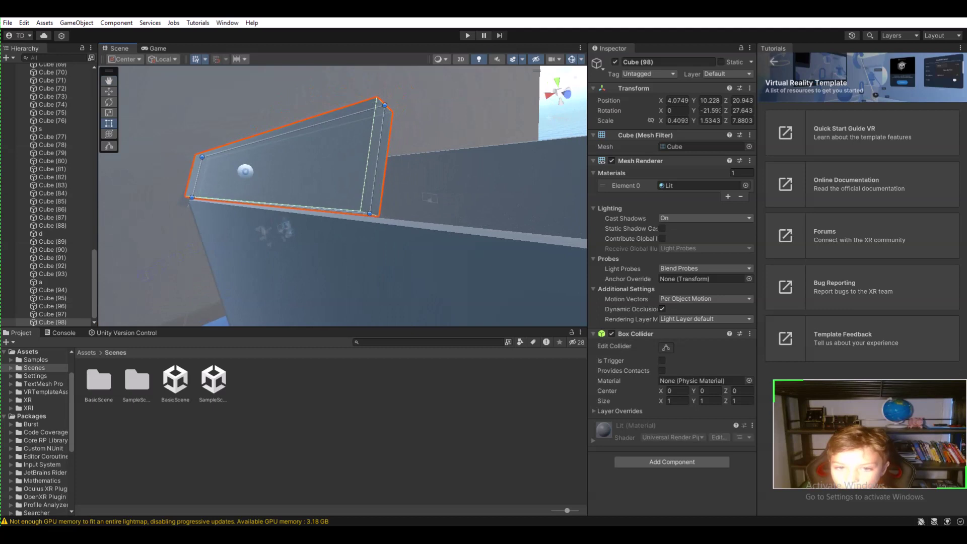
left_click_drag(457, 151, 469, 150)
right_click_drag(469, 150, 547, 164)
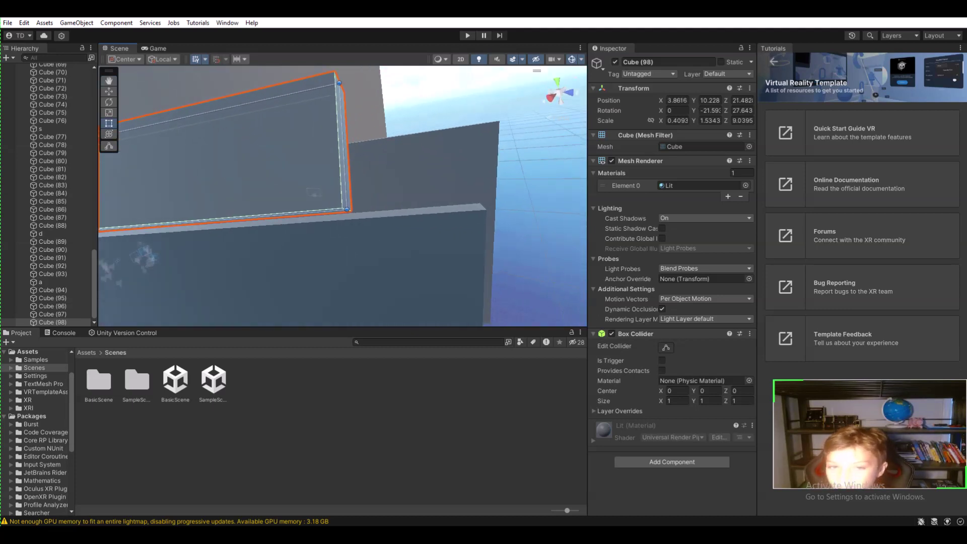
left_click_drag(347, 151, 472, 141)
- Examine the lengthened panel and the surrounding building from above and from the sides
key("s")
right_click_drag(473, 143, 297, 184)
key("s")
key("d")
right_click_drag(469, 188, 441, 159)
right_click_drag(510, 190, 432, 232)
right_click_drag(424, 161, 426, 157)
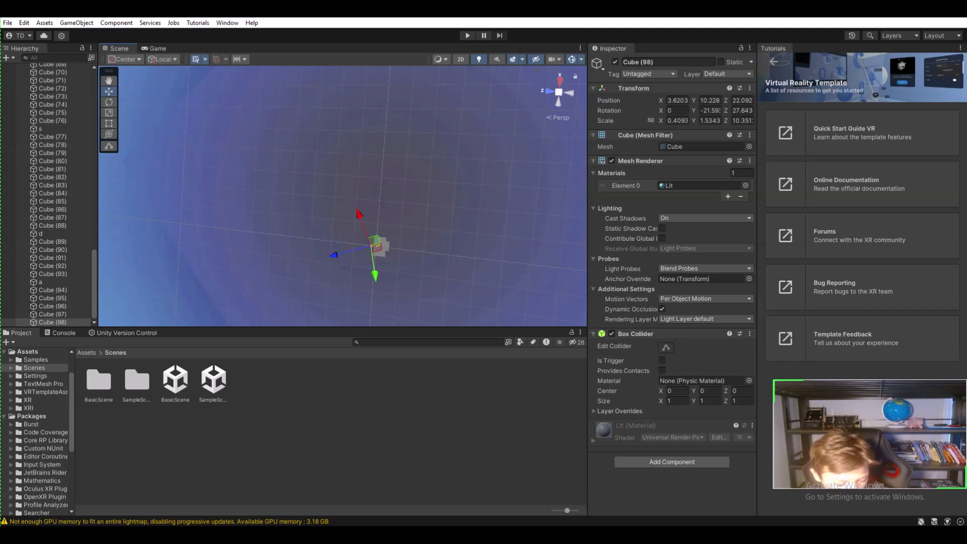
right_click_drag(424, 166, 348, 146)
right_click_drag(343, 197, 362, 252)
right_click_drag(342, 196, 373, 262)
- Deselect the tilted panel and add a new cube near the upper edge of the tall wall
right_click_drag(343, 196, 211, 156)
key("w")
key("s")
key("d")
left_click(212, 156)
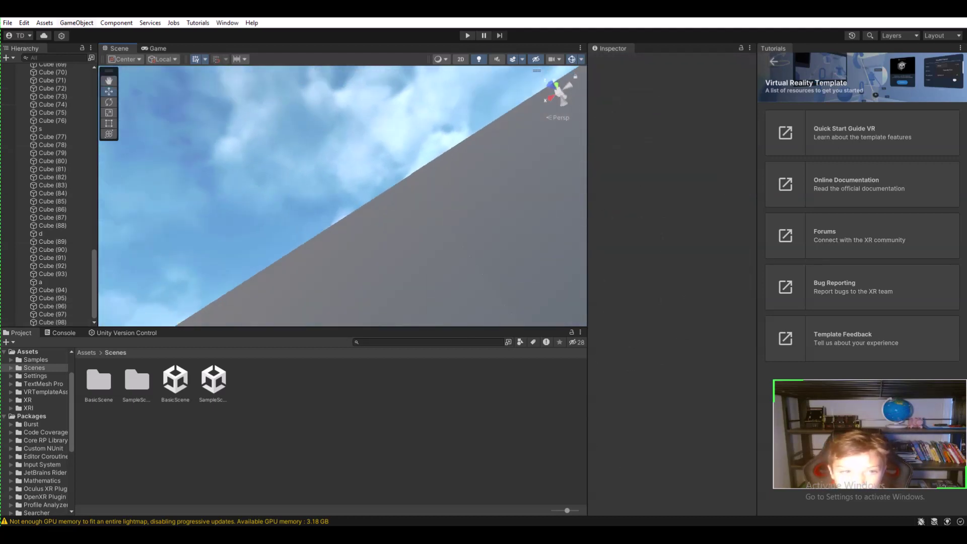
left_click(77, 23)
mouse_move(90, 79)
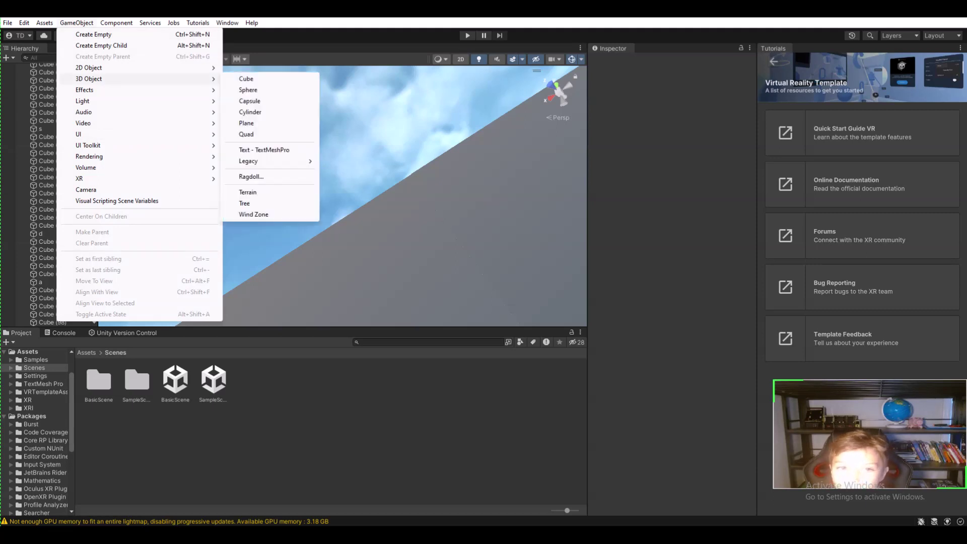
left_click(246, 78)
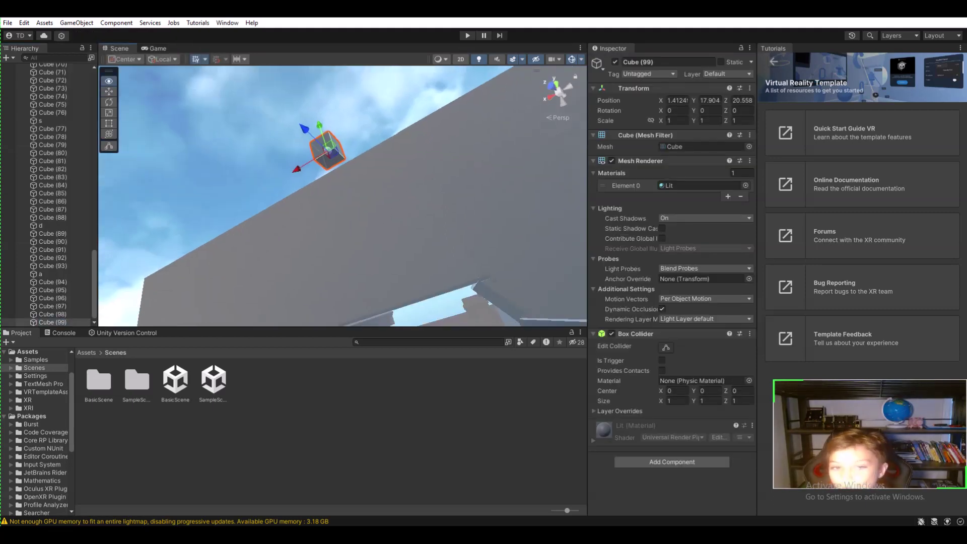
- Lower the new cube to Y 11.15 and shift it sideways to about X 0, Z 21.09
left_click_drag(313, 130, 356, 277)
right_click_drag(356, 277, 358, 302)
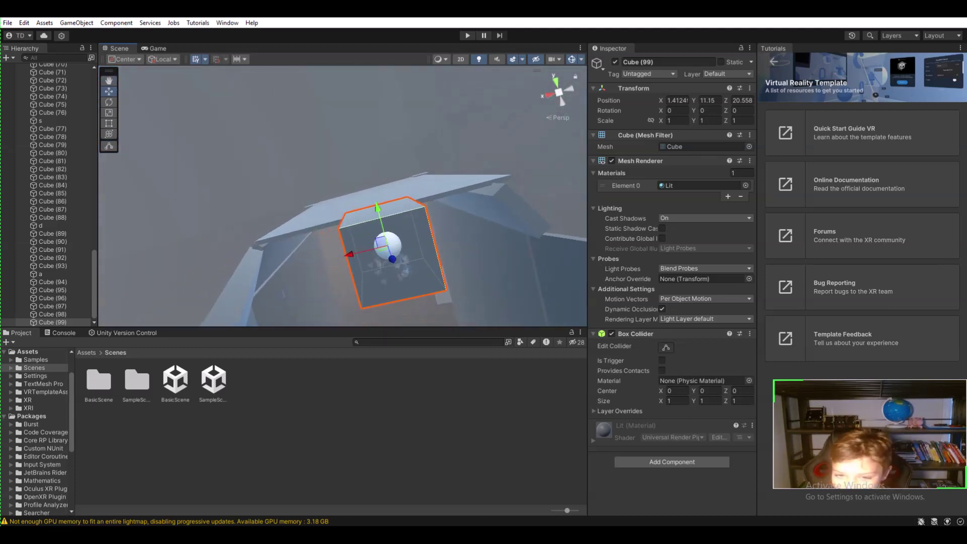
left_click_drag(392, 259, 434, 249)
right_click_drag(435, 248, 423, 254)
left_click_drag(448, 245, 492, 234)
- Move the cube over the opposite wall, to about X -3.63, Y 10.58, Z 21.03
right_click_drag(492, 233, 333, 183)
key("d")
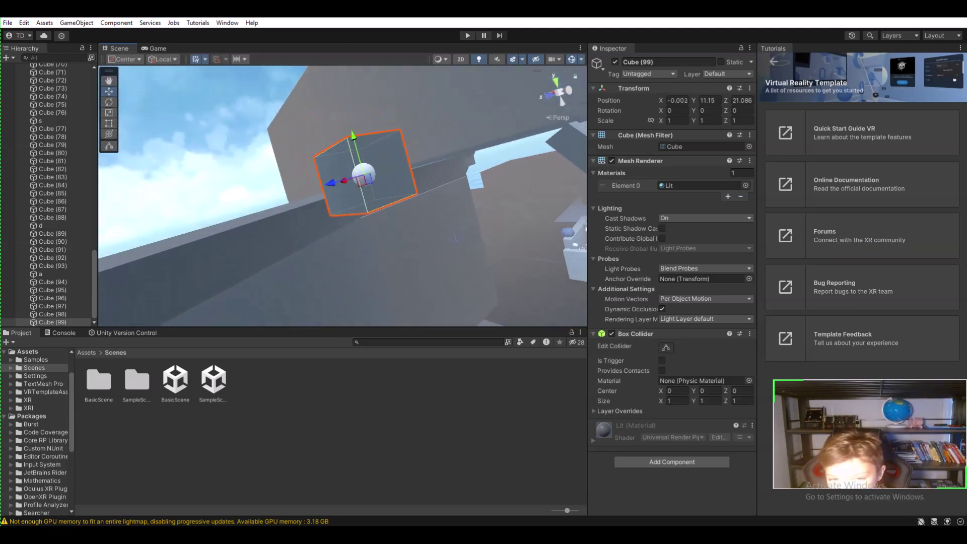
left_click_drag(333, 183, 427, 154)
key("d")
right_click_drag(428, 154, 352, 201)
key("s")
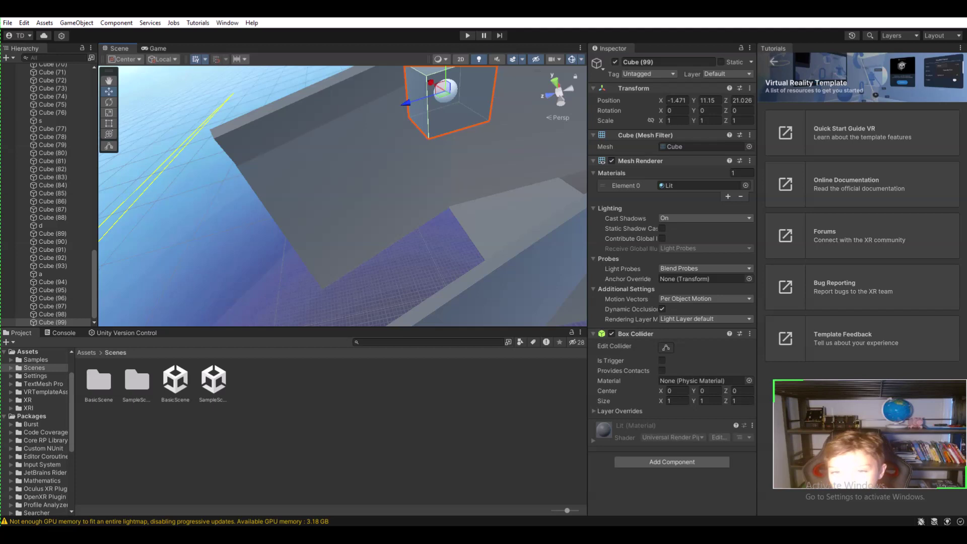
left_click_drag(431, 82, 540, 162)
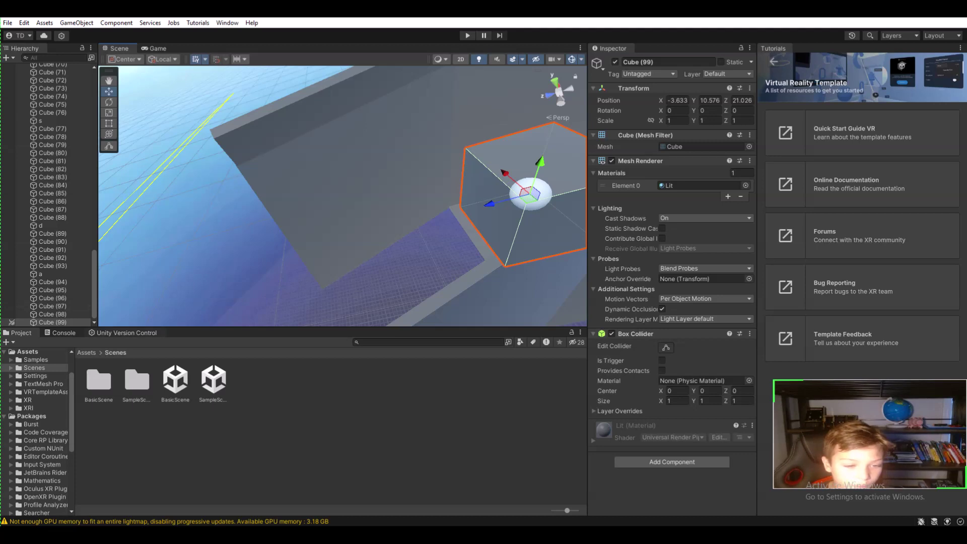
left_click(126, 333)
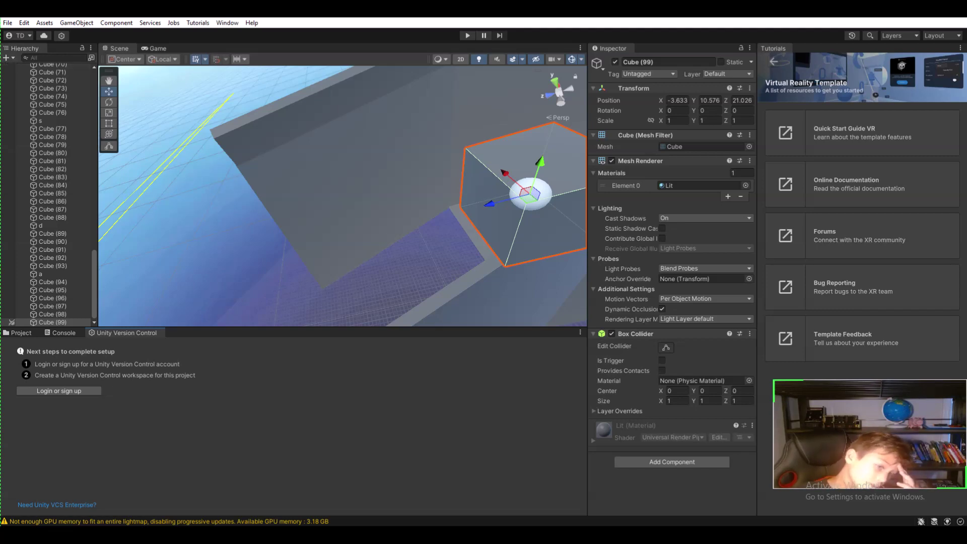
left_click(18, 333)
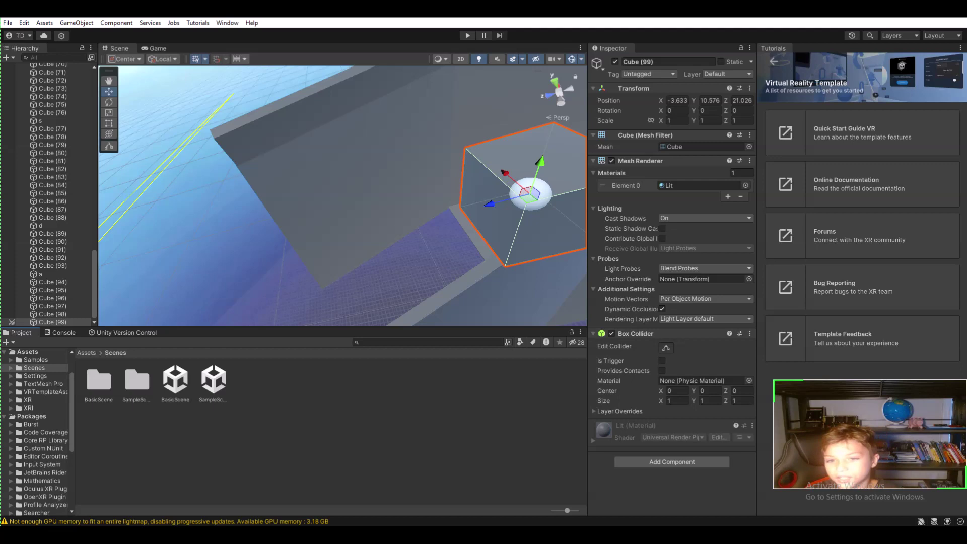
- Lower the cube onto the wall's upper edge, to about Y 10.04
key("w")
right_click_drag(343, 196, 350, 177)
key("s")
left_click_drag(324, 105, 334, 139)
mouse_move(333, 138)
right_mouse_down()
mouse_move(383, 167)
mouse_move(337, 146)
right_mouse_up()
key("w")
key("s")
left_click_drag(260, 80, 263, 85)
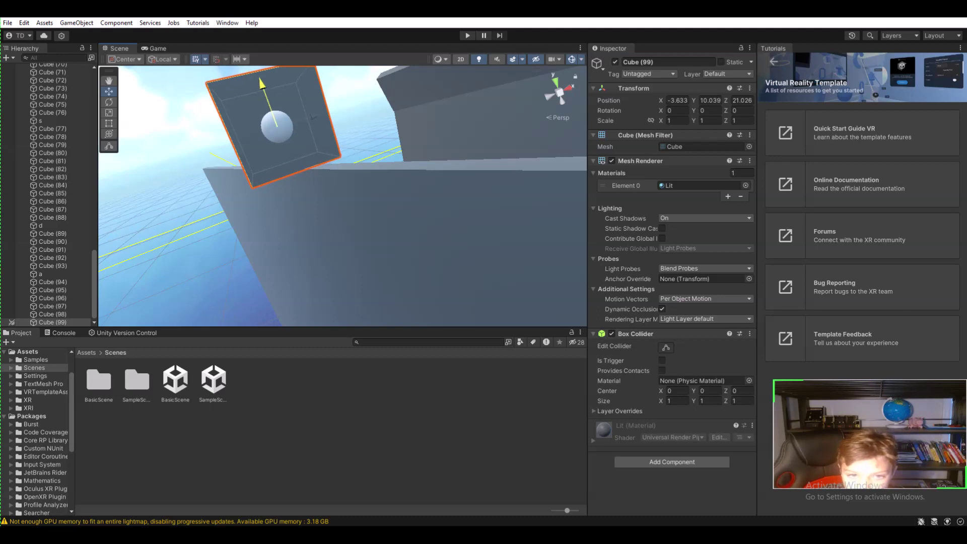
- Try to slide the cube along the wall and reselect it in the scene
key("a")
right_click_drag(263, 85, 348, 78)
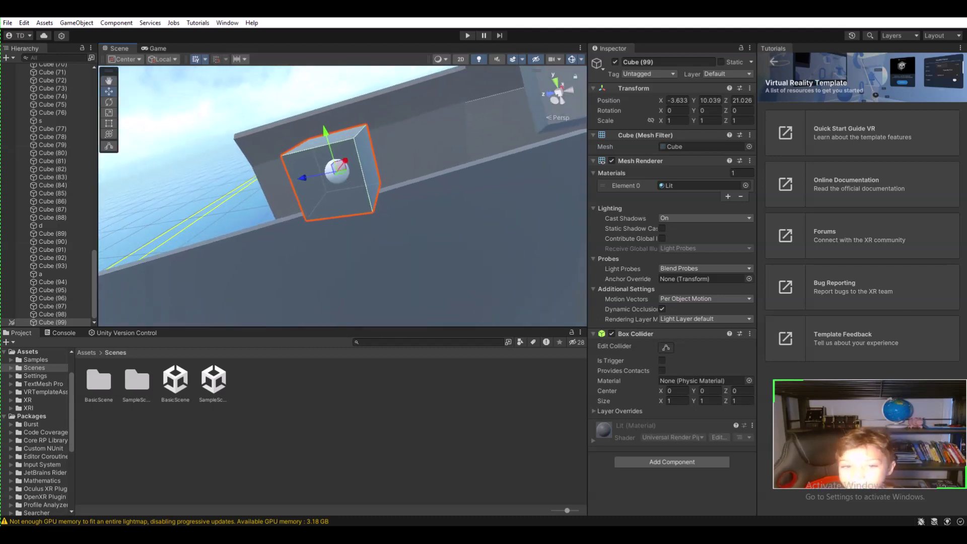
left_click_drag(313, 173, 379, 173)
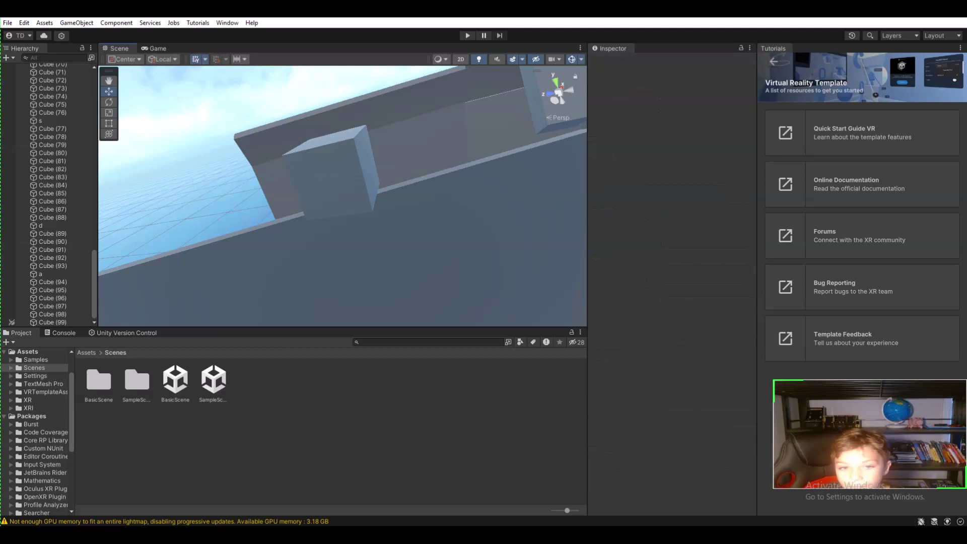
left_click(347, 172)
left_click(342, 174)
left_click(343, 174)
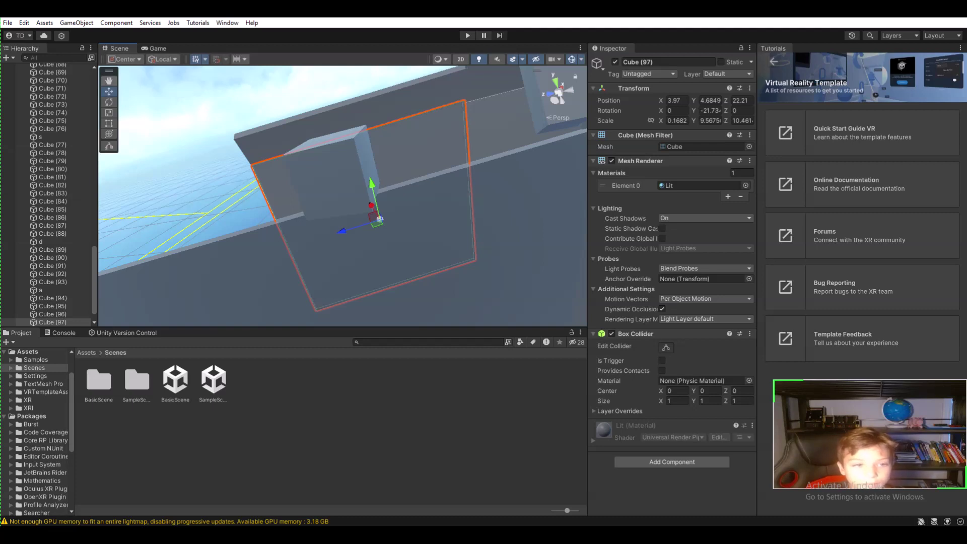
left_click(108, 123)
key("Down")
key("Up")
key("Home")
right_click_drag(343, 196, 363, 194)
key("w")
right_click_drag(342, 197, 333, 216)
left_click(333, 217)
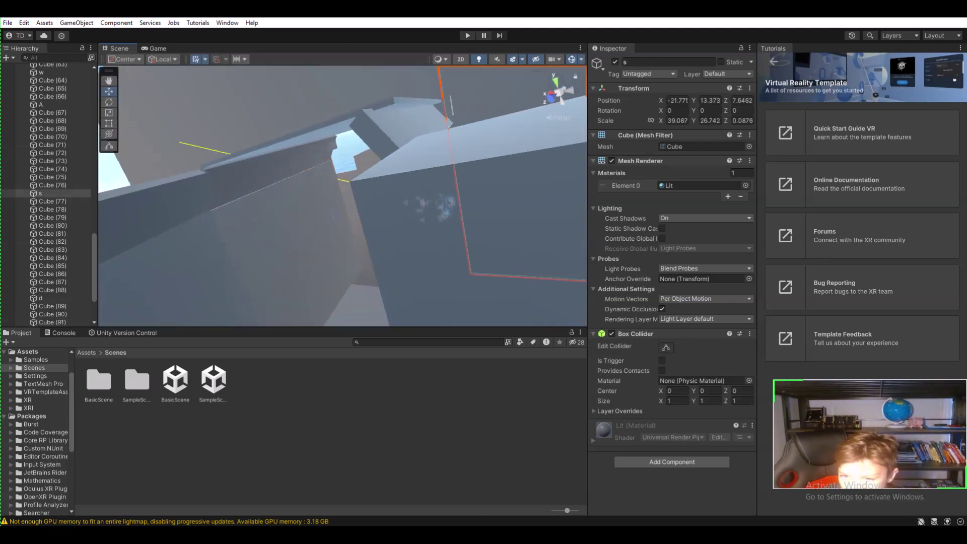
left_click(345, 157)
right_click_drag(346, 158, 479, 106)
right_click_drag(498, 197, 491, 193)
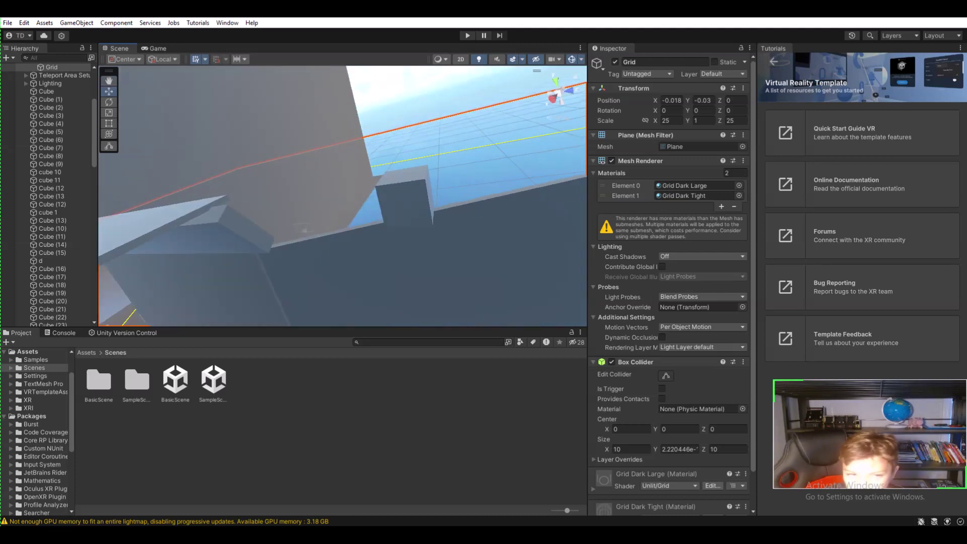
- Find the newest cube, Cube (99), at the end of the object list and select it
scroll(11, 295, "down", 15)
scroll(11, 295, "down", 10)
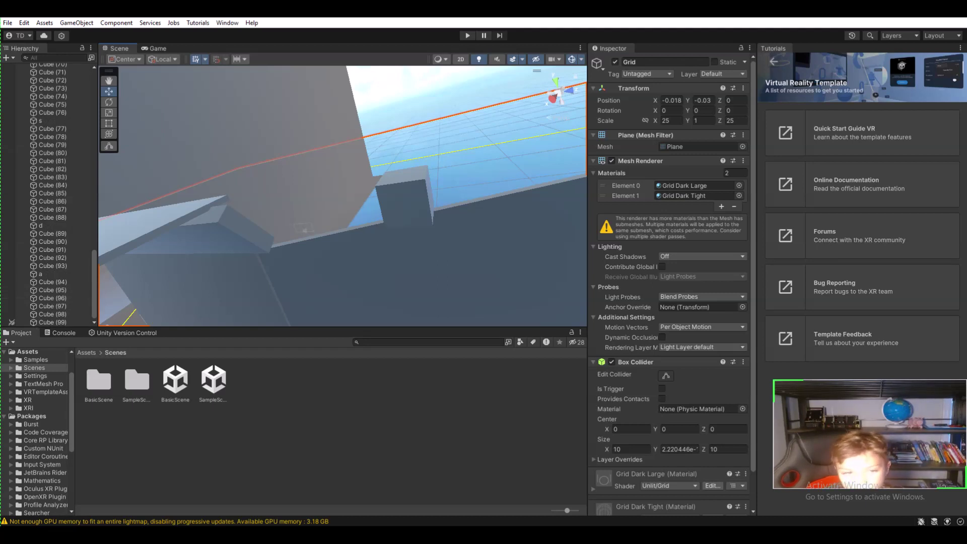
left_click(11, 322)
right_click_drag(383, 177, 161, 237)
mouse_move(363, 201)
right_mouse_down()
mouse_move(351, 171)
mouse_move(330, 177)
mouse_move(347, 232)
mouse_move(325, 186)
mouse_move(370, 173)
mouse_move(360, 174)
mouse_move(348, 202)
mouse_move(373, 222)
mouse_move(370, 209)
mouse_move(335, 199)
mouse_move(324, 176)
mouse_move(340, 179)
mouse_move(352, 214)
mouse_move(365, 209)
mouse_move(355, 199)
right_mouse_up()
left_click(323, 162)
left_click(313, 176)
left_click(52, 322)
key("w")
key("w")
key("w")
key("w")
key("s")
right_click_drag(341, 158, 338, 163)
- Thin the cube with the Rect tool to an X scale of about 0.45
left_click(109, 123)
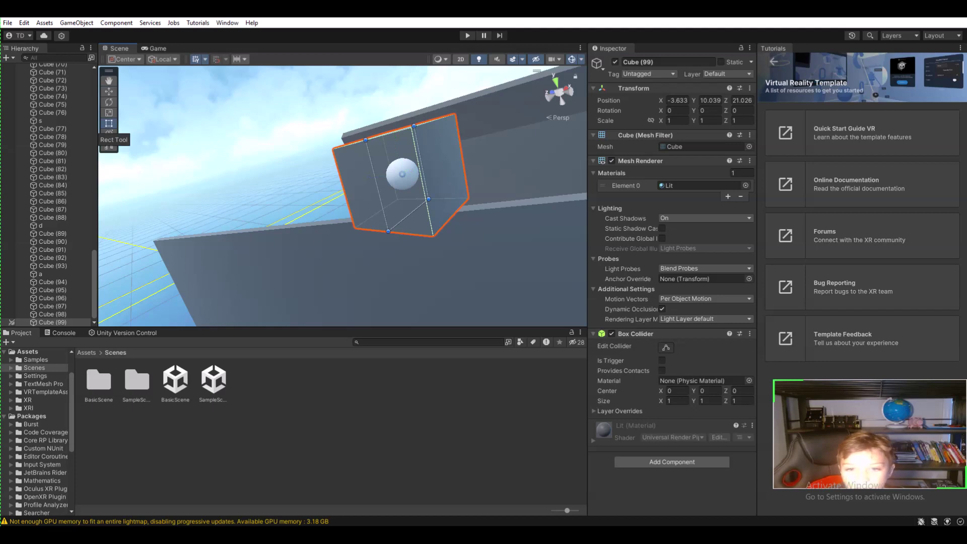
key("s")
right_click_drag(348, 192, 322, 201)
right_click_drag(346, 159, 350, 158)
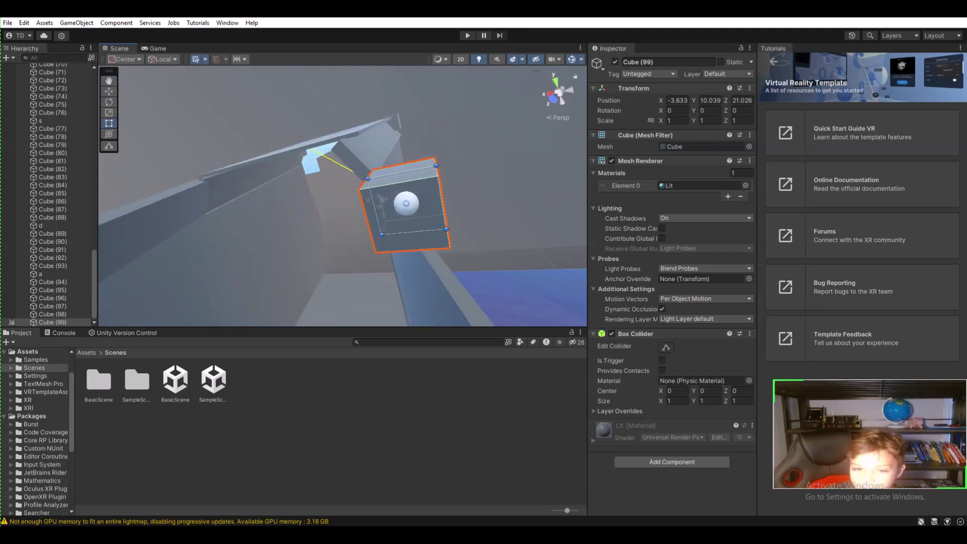
left_click_drag(374, 206, 409, 202)
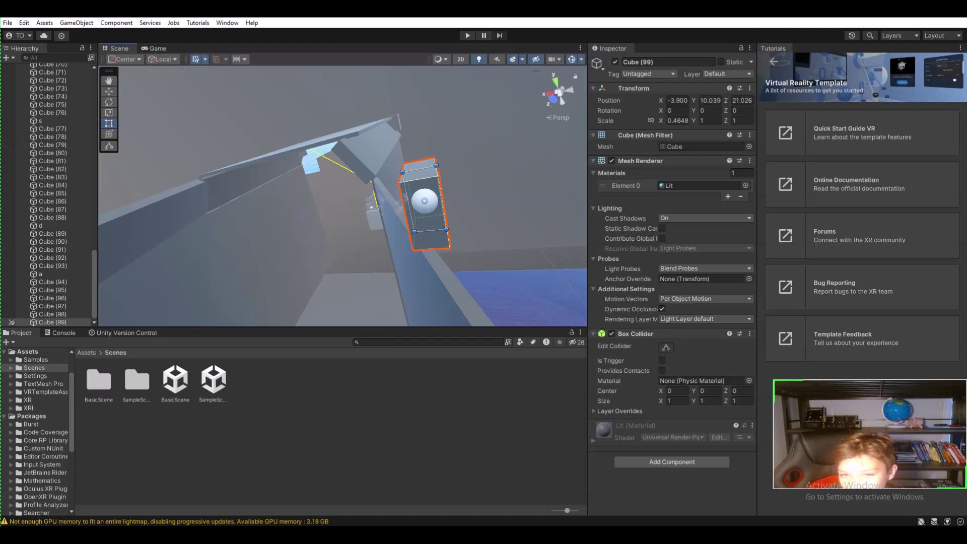
left_click_drag(441, 198, 441, 198)
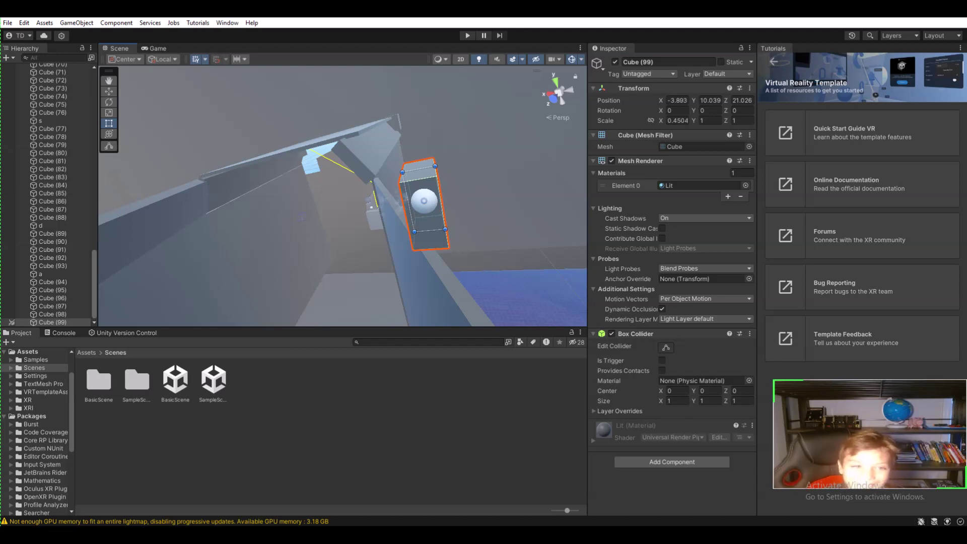
- Rotate the thinned cube around its Y axis to about -18 degrees
key("e")
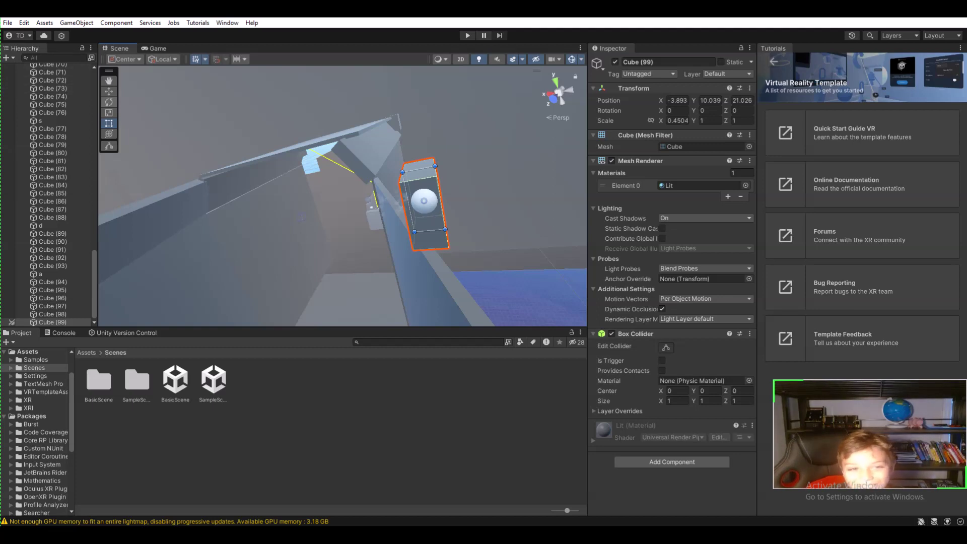
left_click_drag(419, 220, 450, 212)
right_click_drag(450, 212, 488, 193)
key("w")
key("s")
key("w")
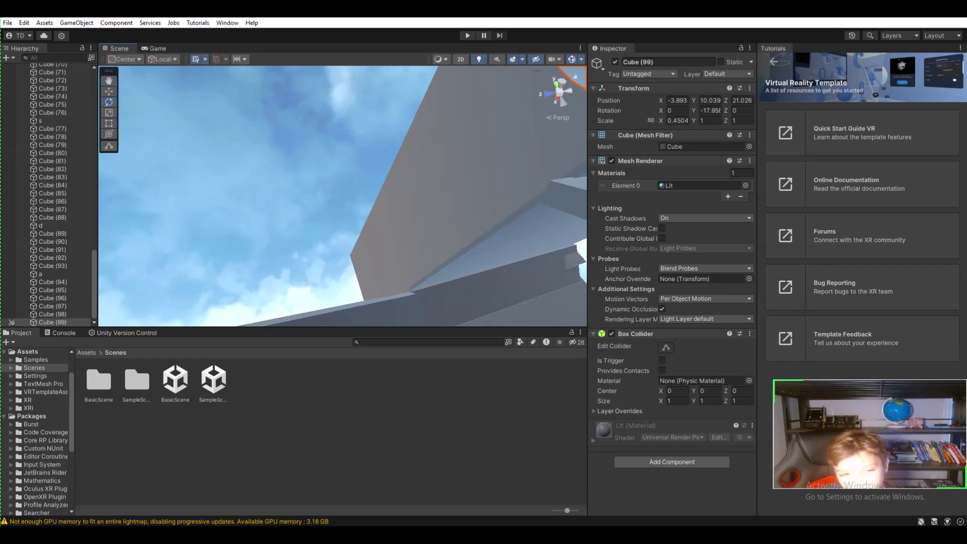